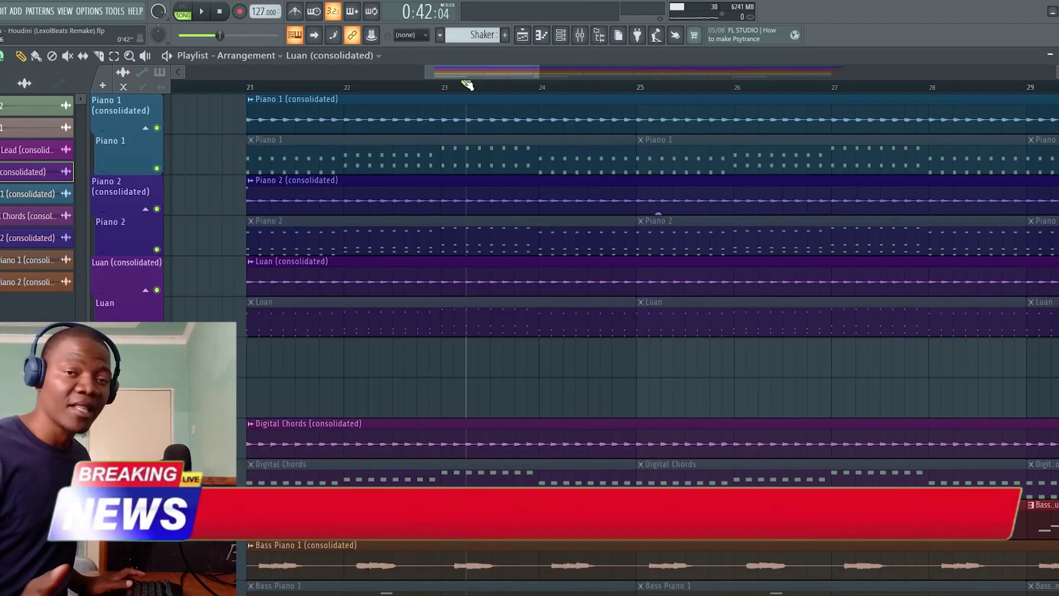
Step: Open the Piano 1 pattern's notes in the piano roll and listen to the pattern
double_click(282, 148)
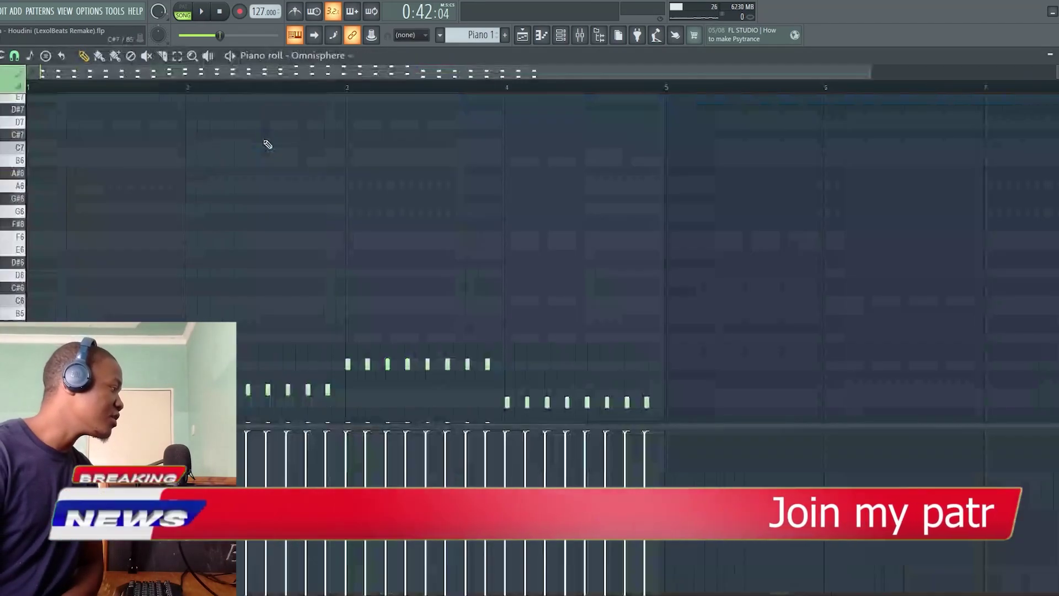
scroll(237, 138, "down", 5)
scroll(244, 179, "up", 1)
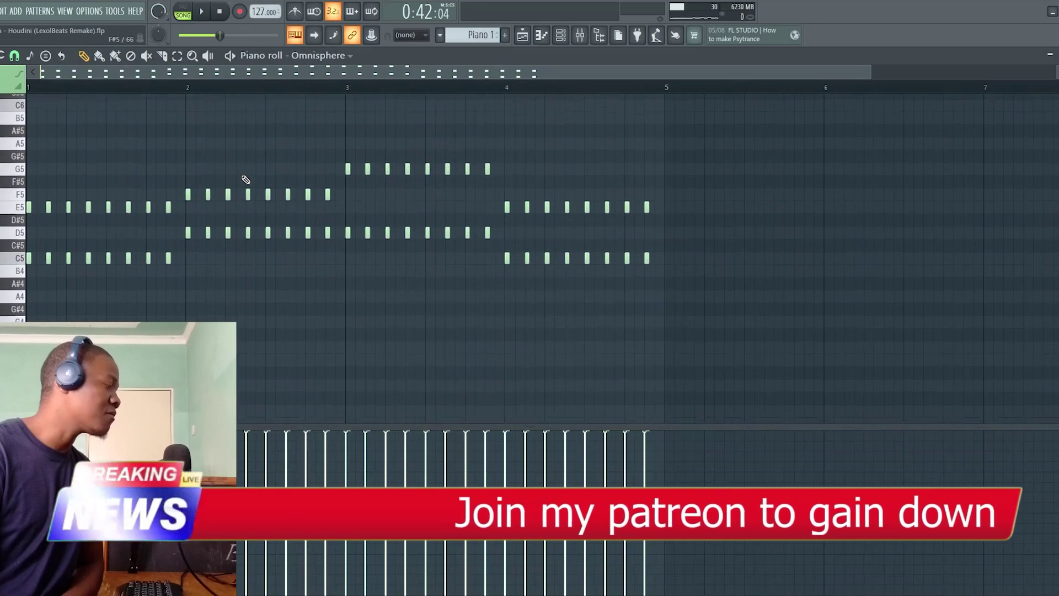
left_click(234, 59)
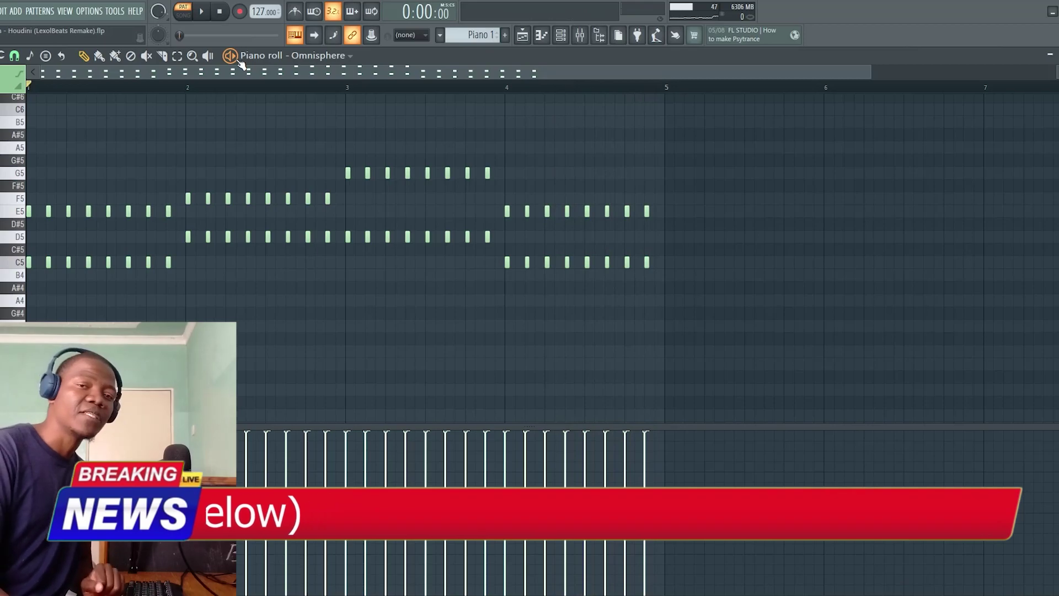
Step: Open the Piano 2 pattern's notes from the playlist and play them
left_click(524, 35)
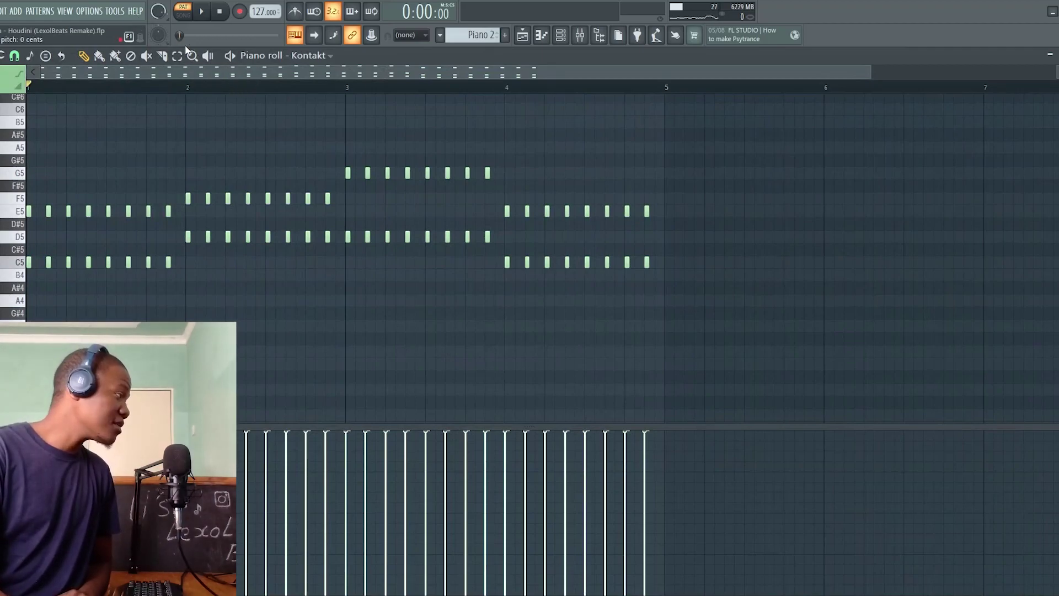
key("space")
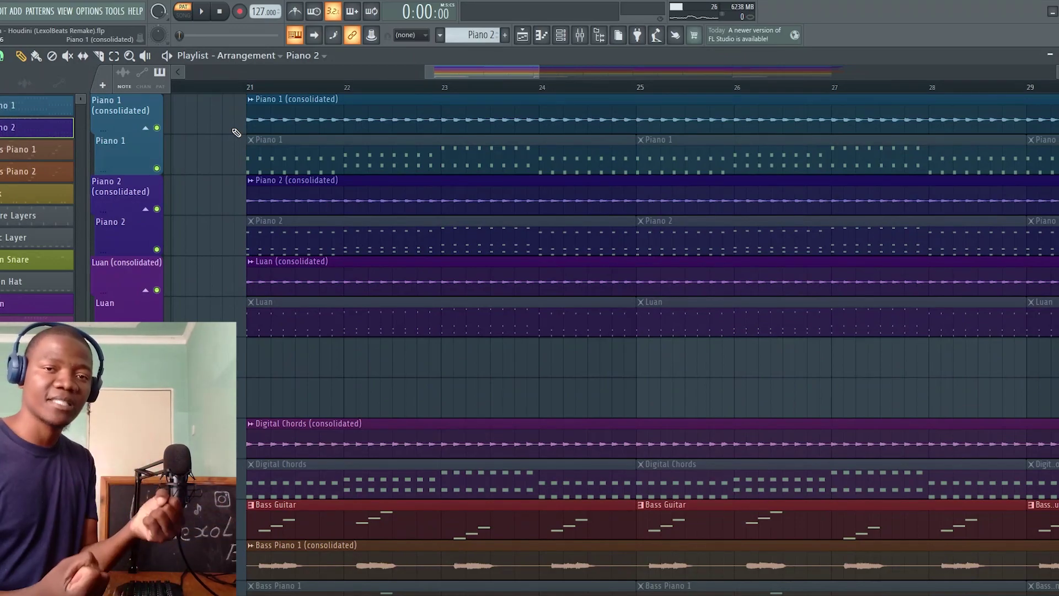
Step: Solo the piano tracks in the playlist and listen to Piano 1 and Piano 2 together
right_click(158, 128)
key("space")
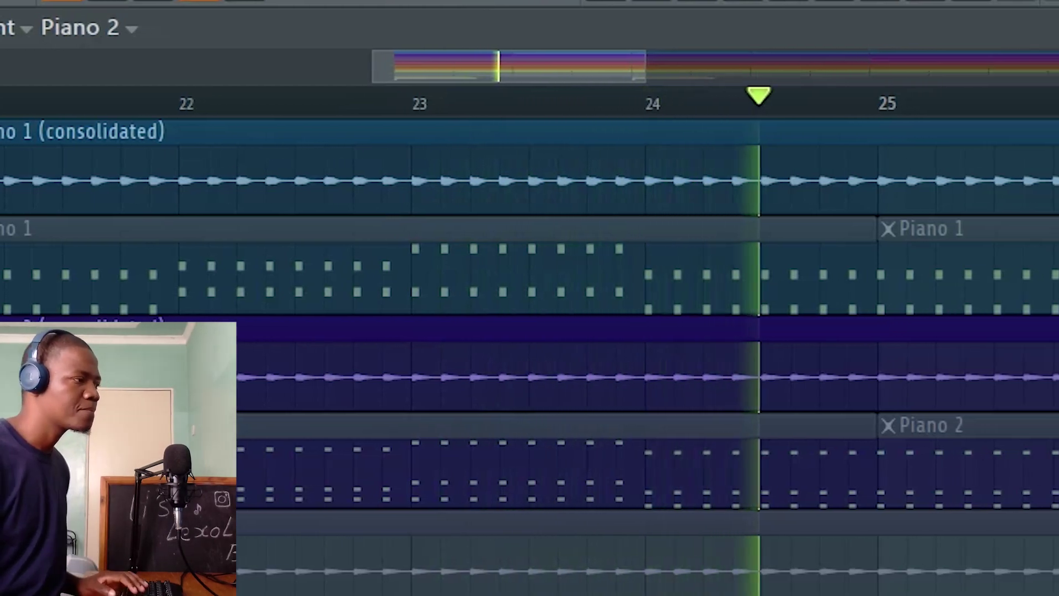
key("space")
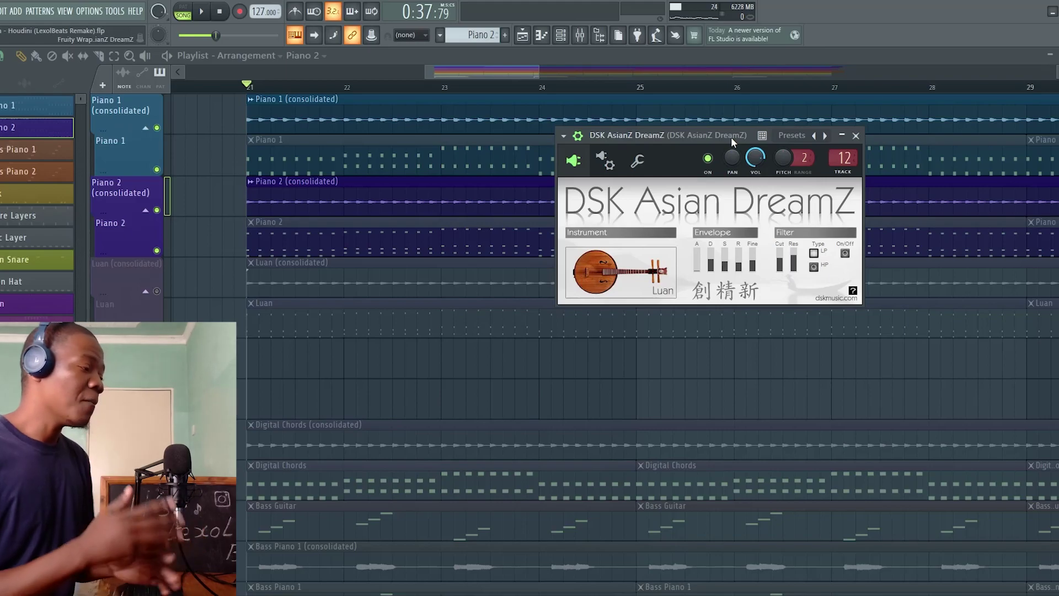
Step: Audition the DSK AsianZ DreamZ Luan sound, then open the Luan pattern's notes and play them through
key("q")
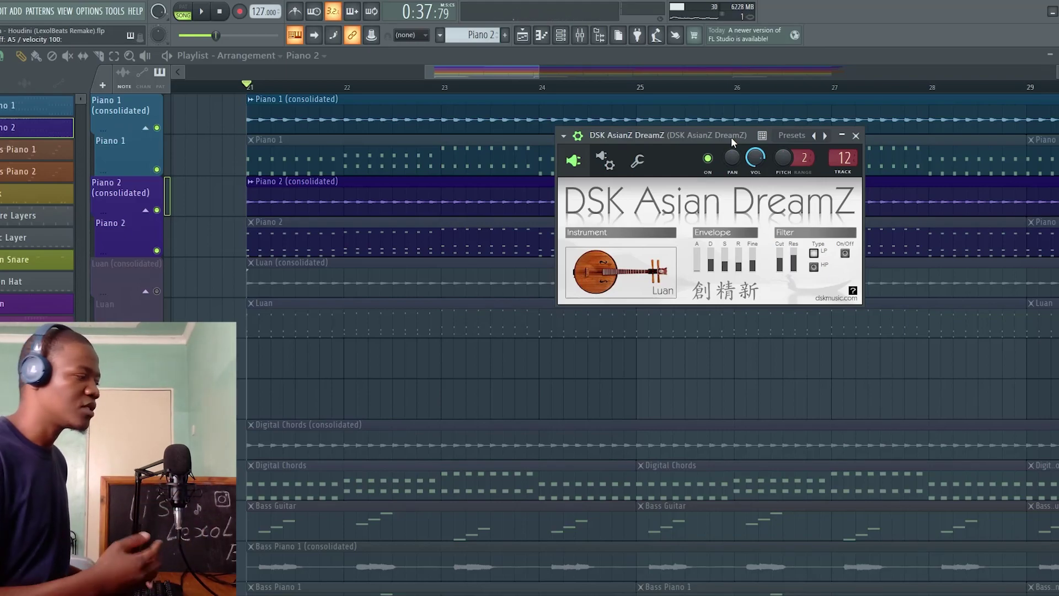
double_click(287, 317)
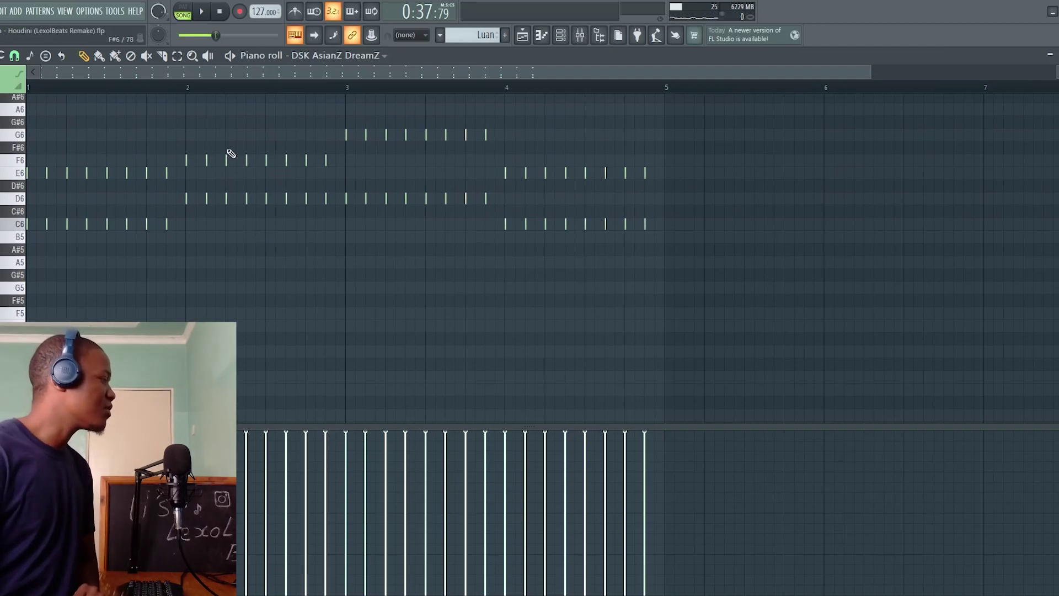
left_click(232, 62)
left_click_drag(231, 74, 231, 90)
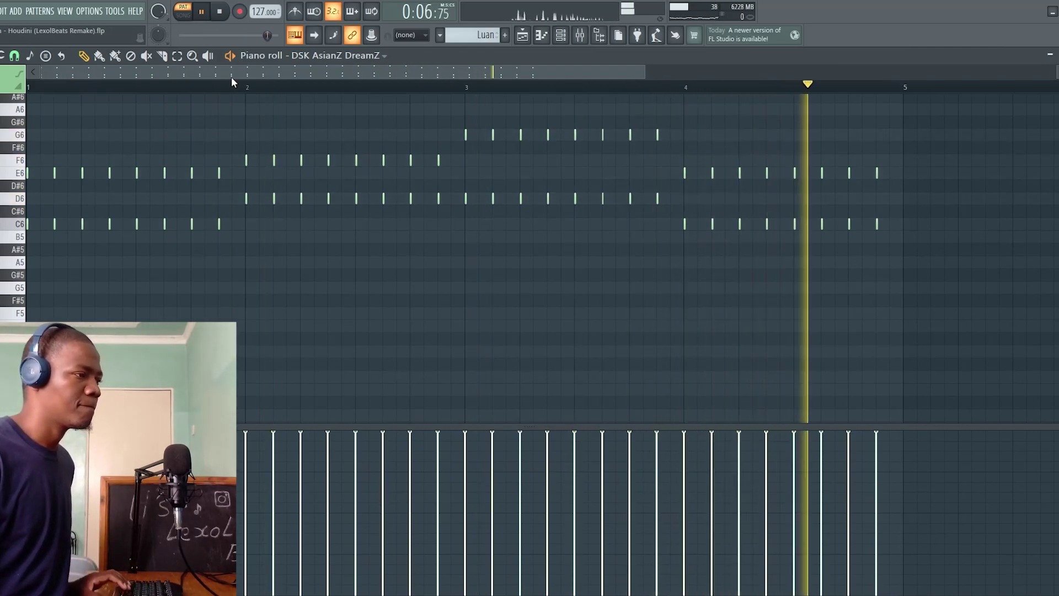
key("space")
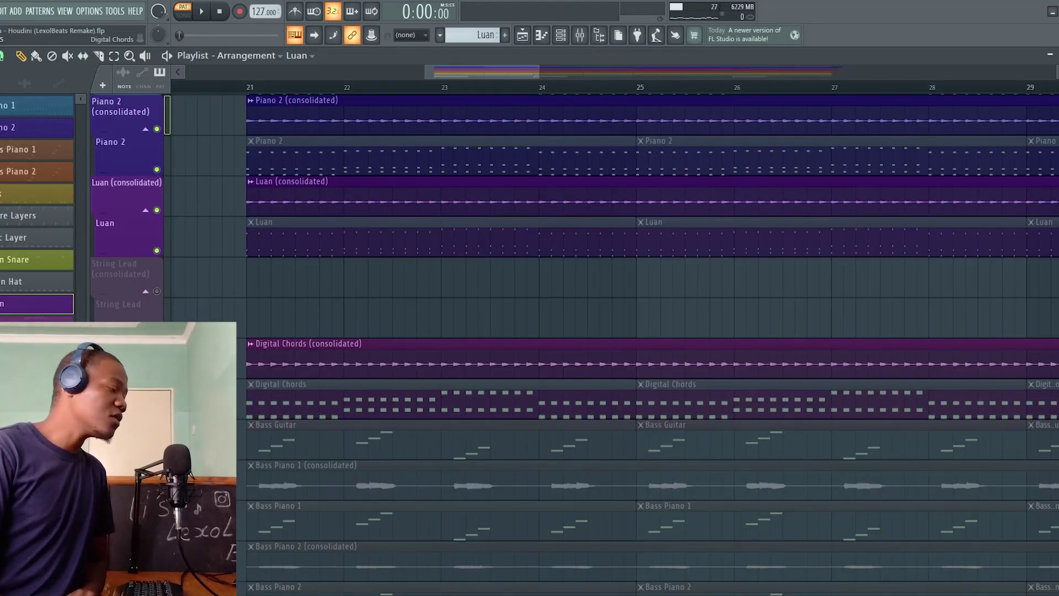
Step: Open the Digital Chords pattern in the piano roll and listen to its notes
double_click(271, 407)
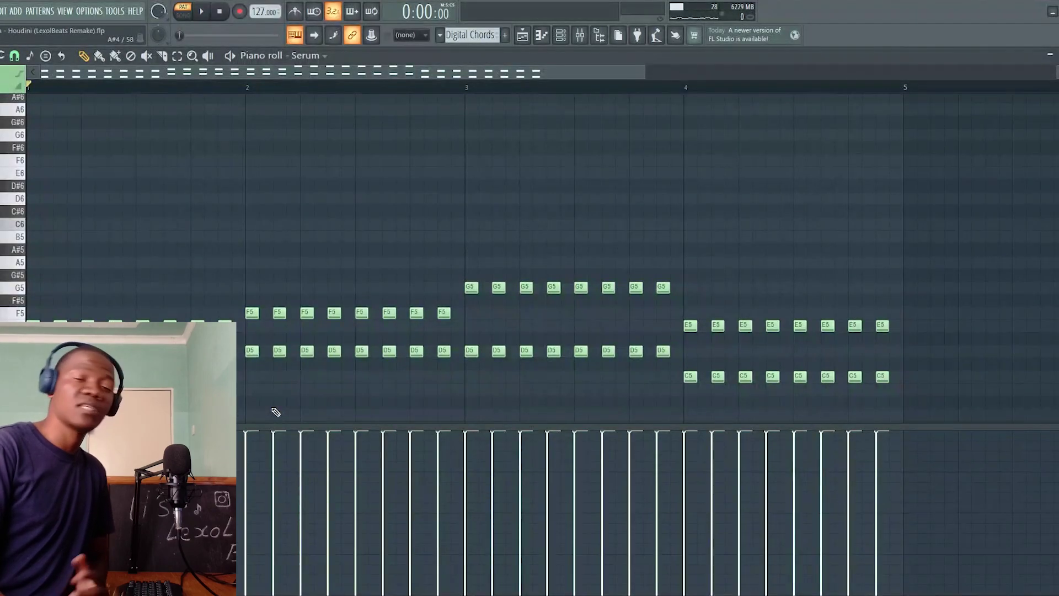
scroll(308, 300, "down", 4)
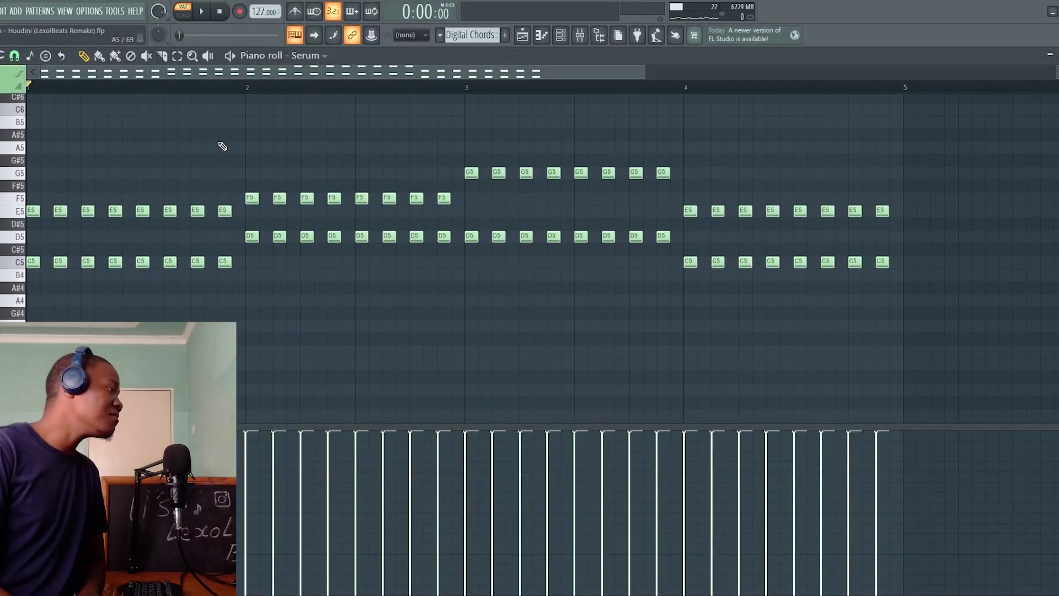
key("space")
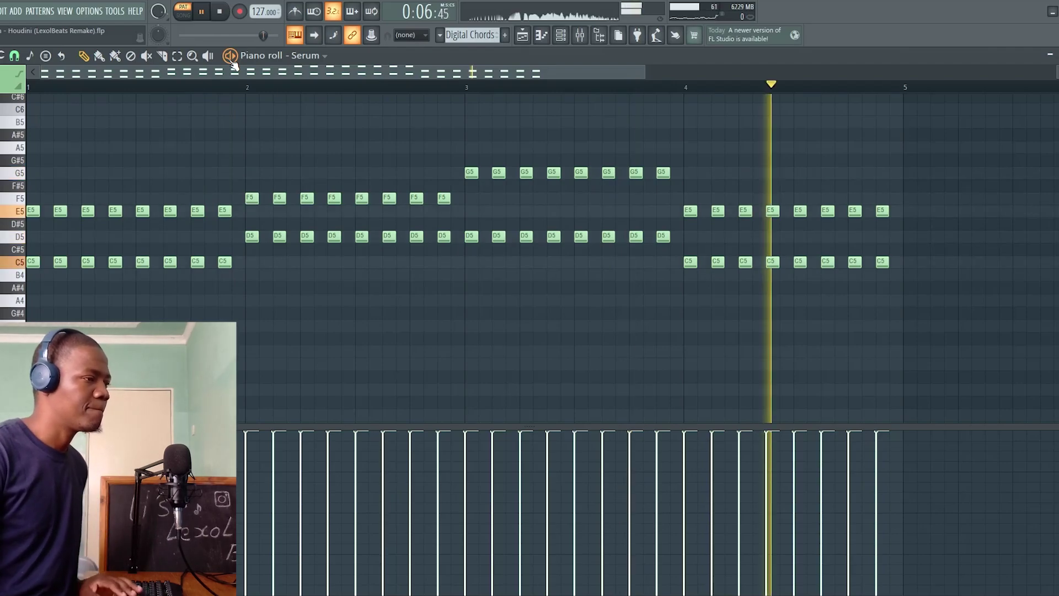
key("space")
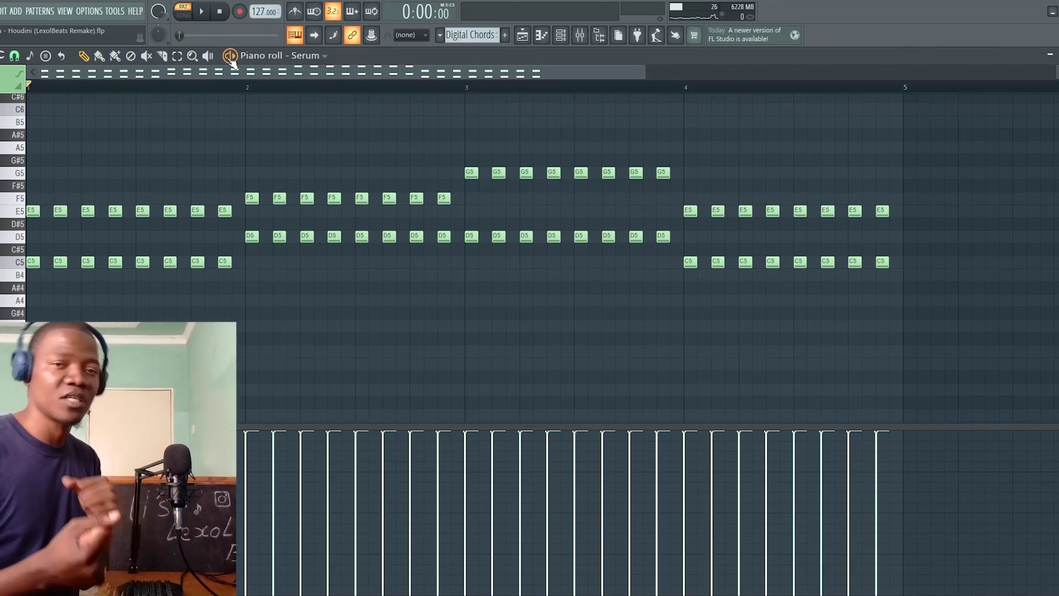
Step: Return to the playlist and play Piano 1, Piano 2, Luan and Digital Chords together from bar 21
key("F5")
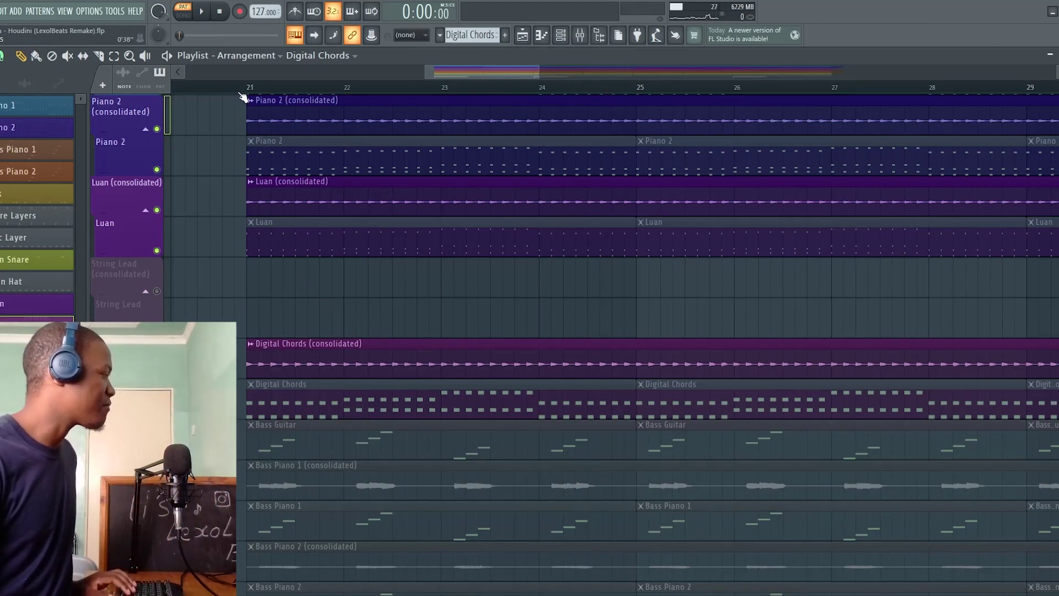
key("space")
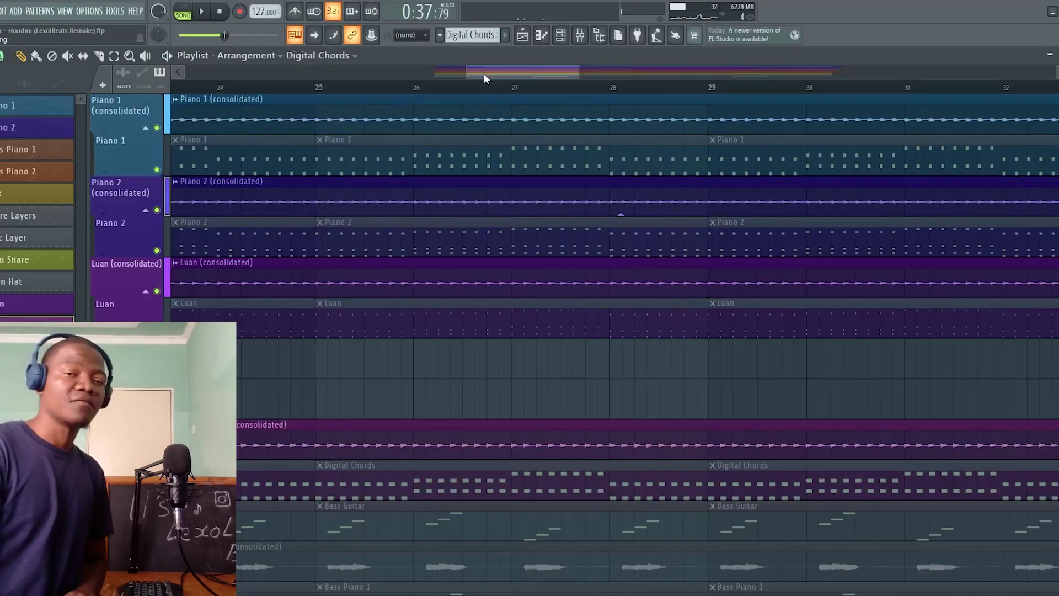
Step: Unmute the String Lead (consolidated) and String Lead tracks, whose clips start at bar 37
left_click_drag(543, 73, 714, 75)
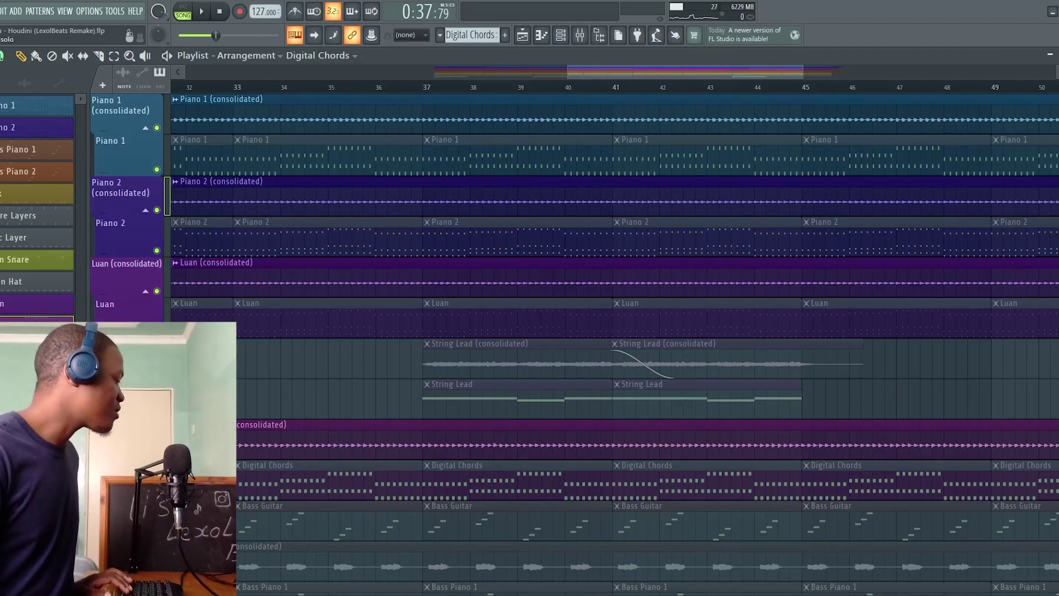
left_click(156, 372)
left_click(157, 413)
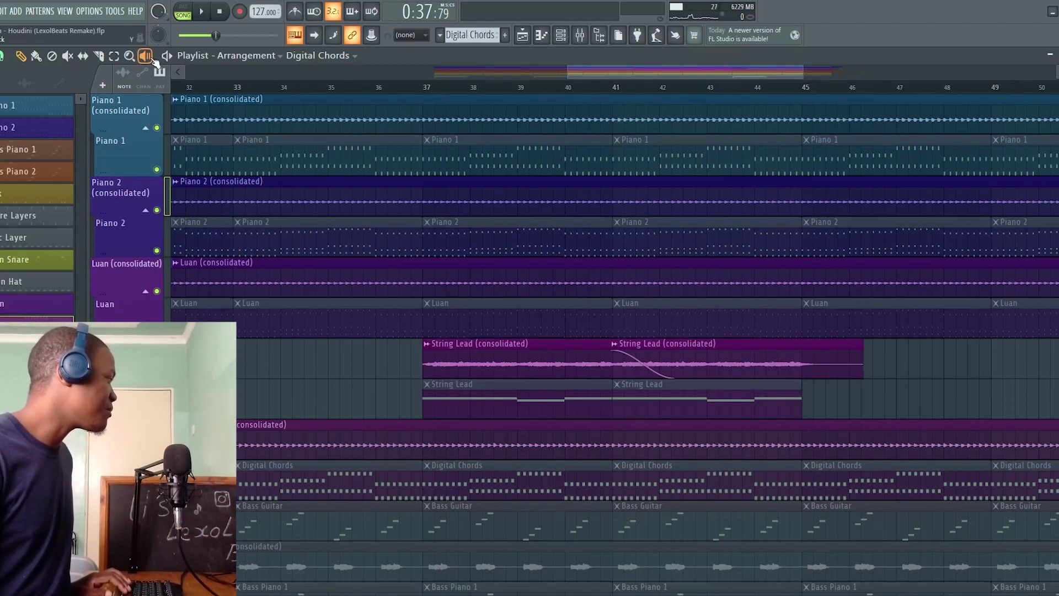
Step: Audition the String Lead clips from bar 37 with the playback tool
left_click_drag(433, 362, 538, 360)
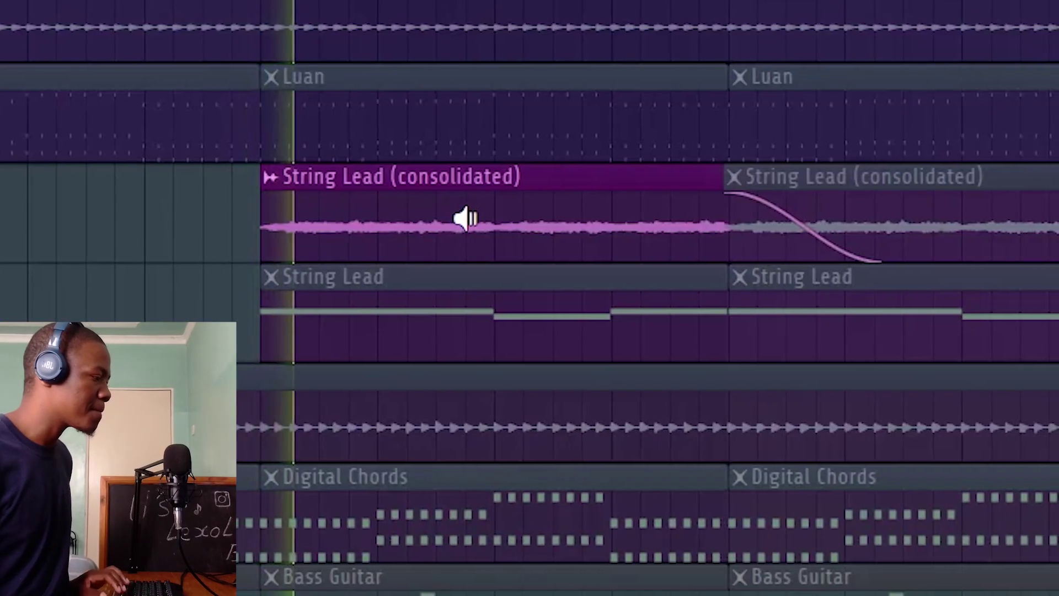
left_click_drag(541, 218, 571, 218)
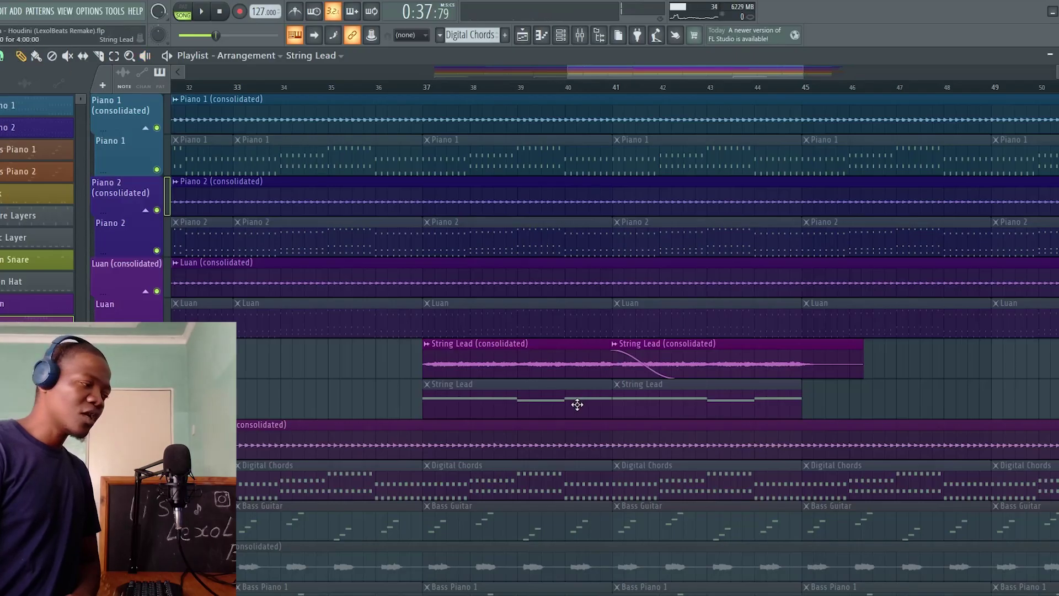
double_click(605, 359)
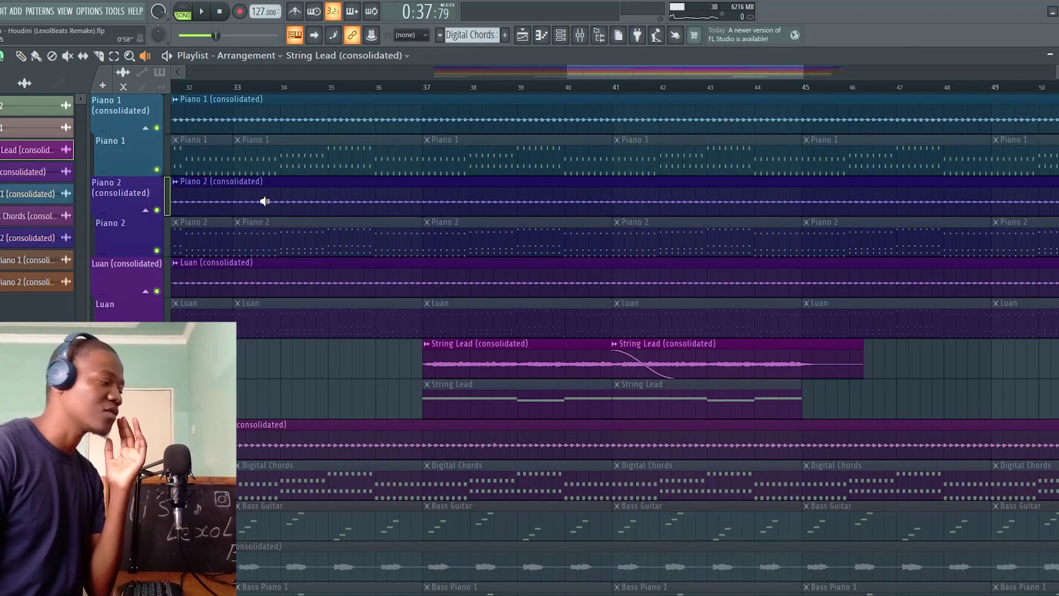
left_click_drag(377, 380, 458, 393)
left_click_drag(364, 359, 462, 357)
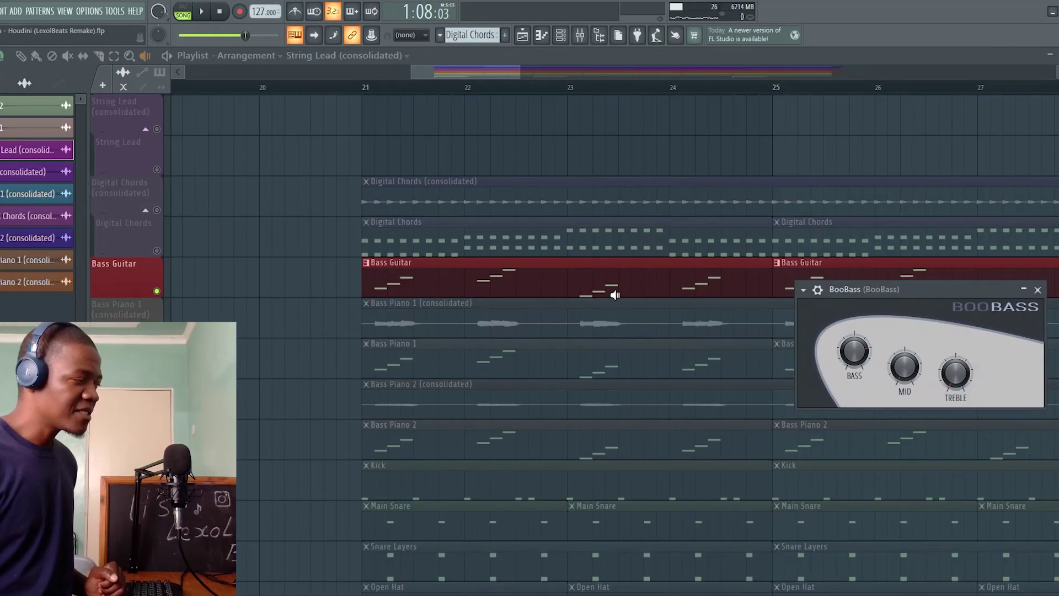
Step: Move the BooBass plugin window aside and play the soloed Bass Piano 1 part
left_click_drag(886, 296, 951, 223)
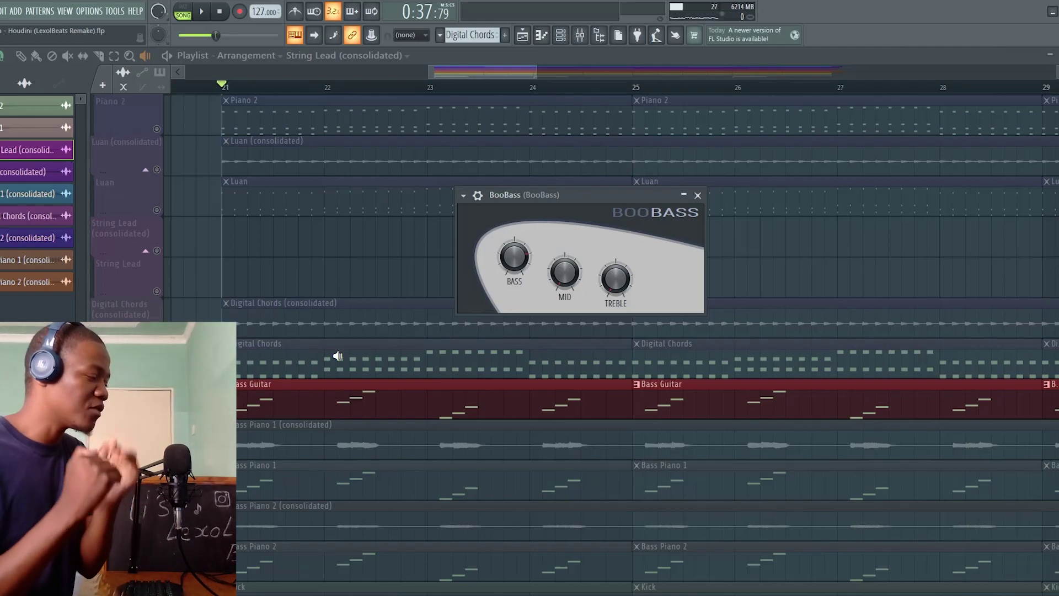
scroll(338, 355, "down", 2)
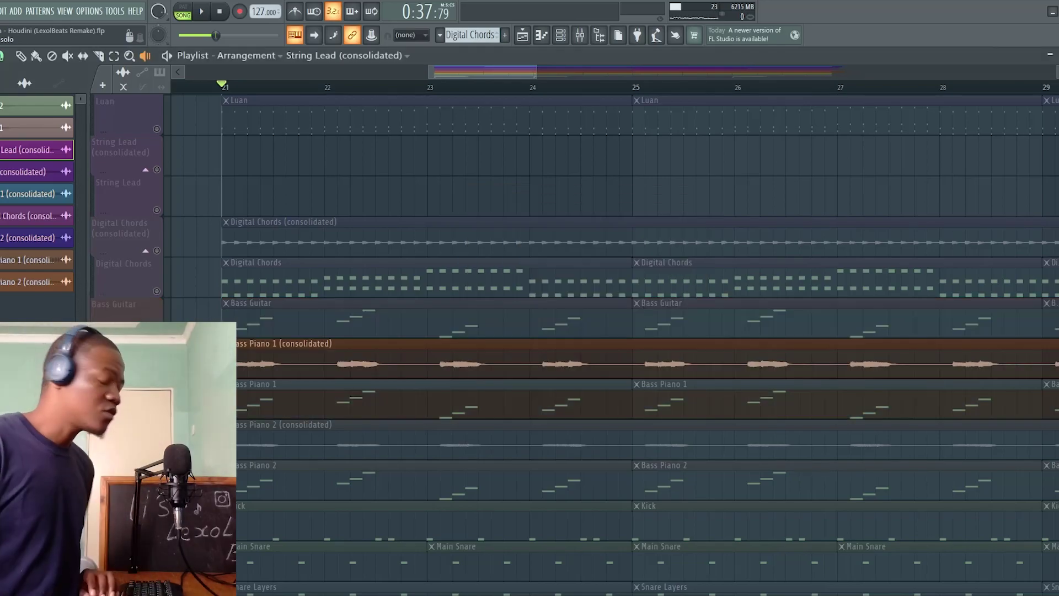
key("space")
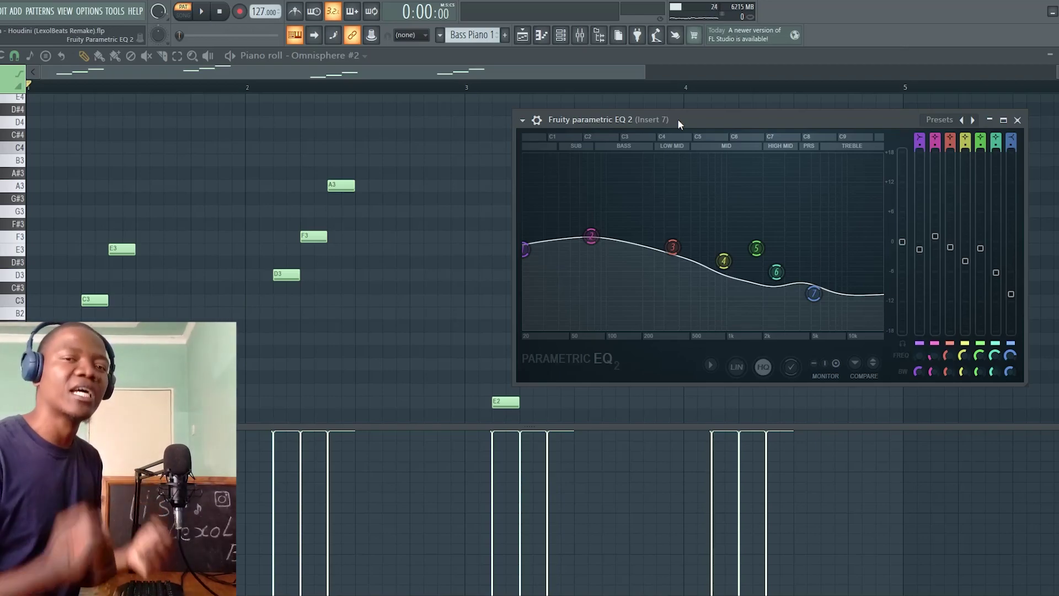
Step: Play the Bass Piano 1 pattern and move its Fruity parametric EQ 2 window clear of the notes
key("space")
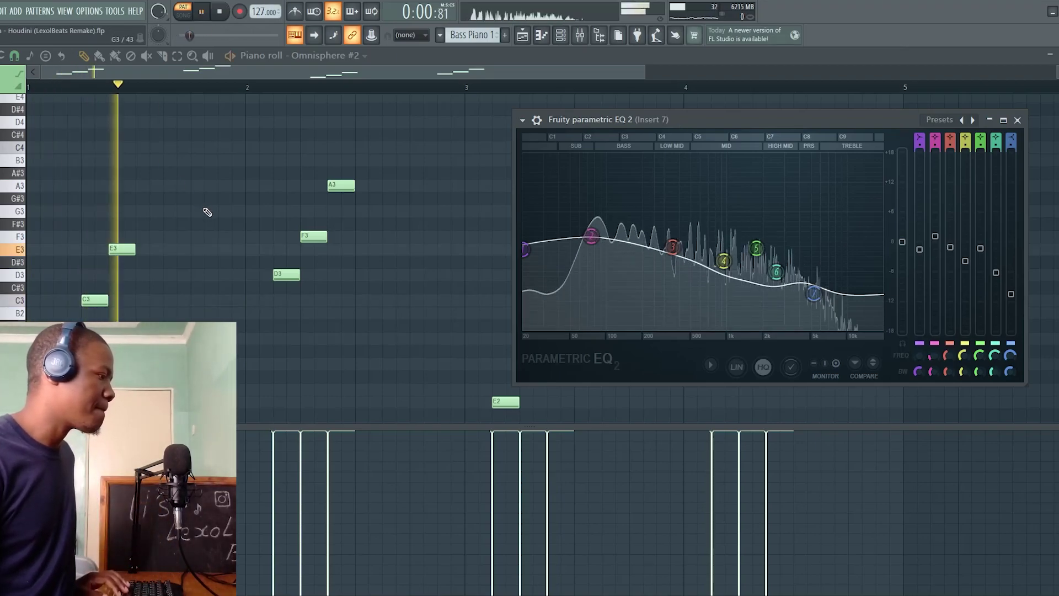
left_click_drag(613, 120, 183, 118)
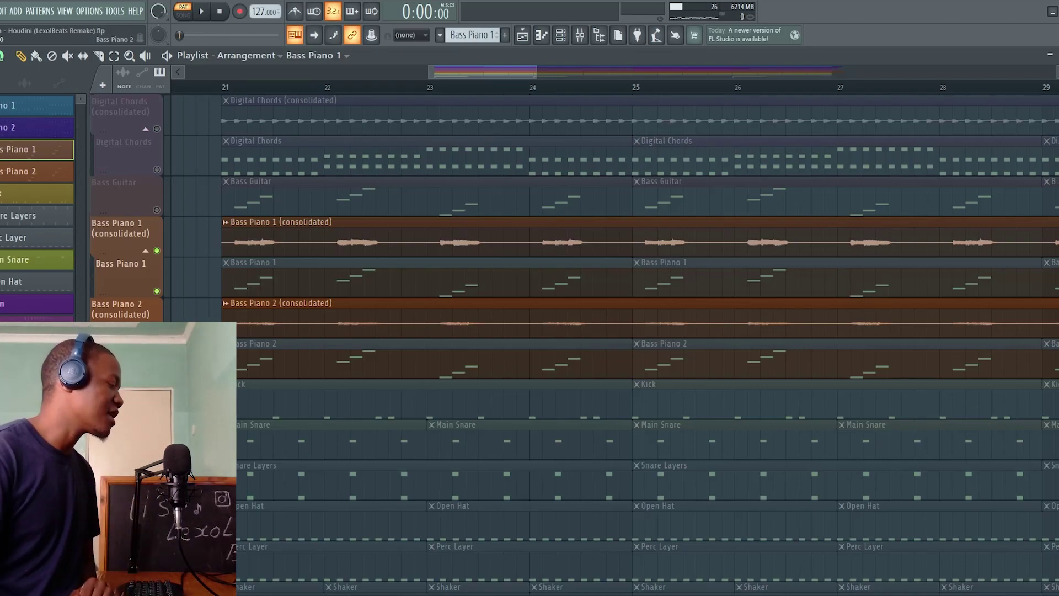
Step: Play the soloed Bass Piano 2 part from bar 21 and stop playback
key("space")
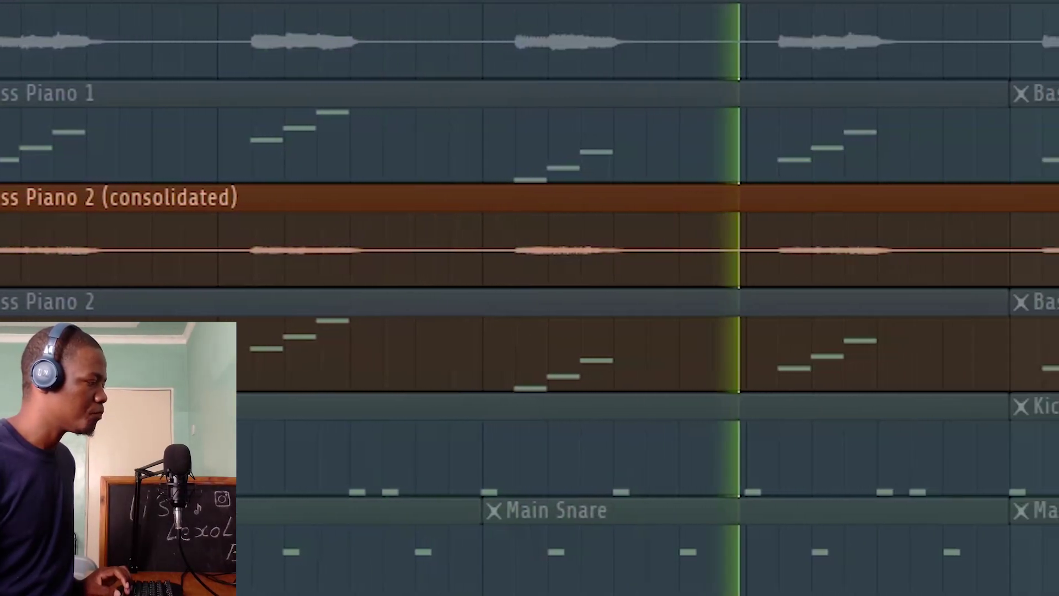
key("space")
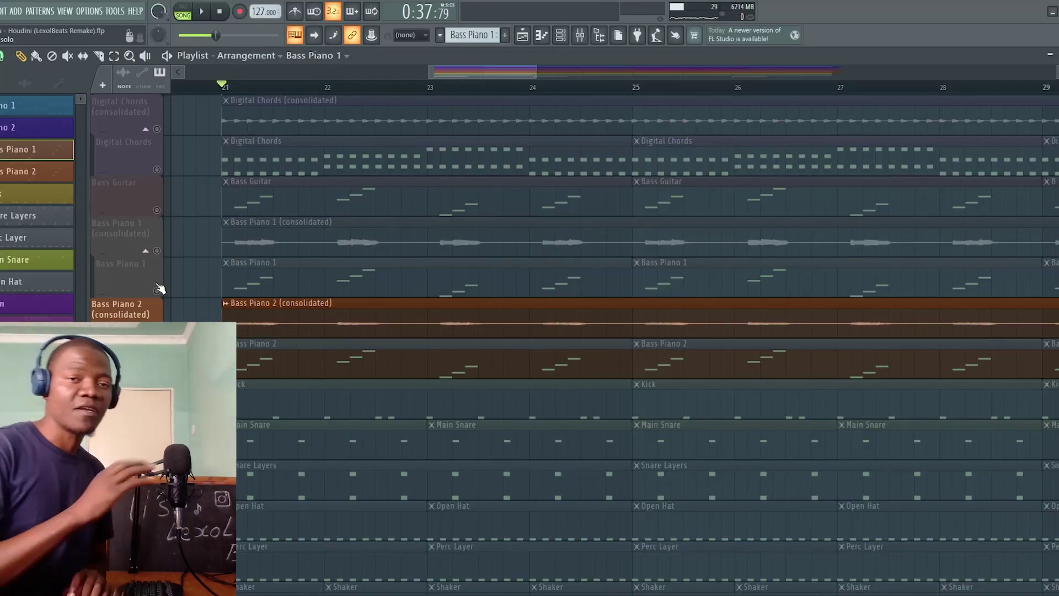
Step: Unmute the Bass Piano 1 and Bass Piano 1 (consolidated) tracks and listen to both bass pianos together
left_click(157, 291)
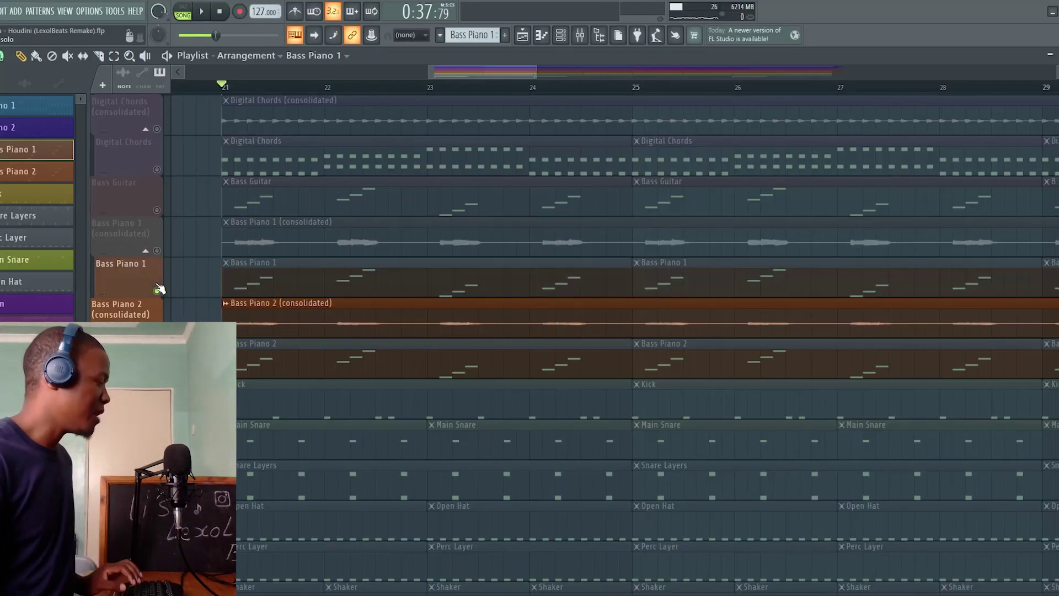
left_click(157, 251)
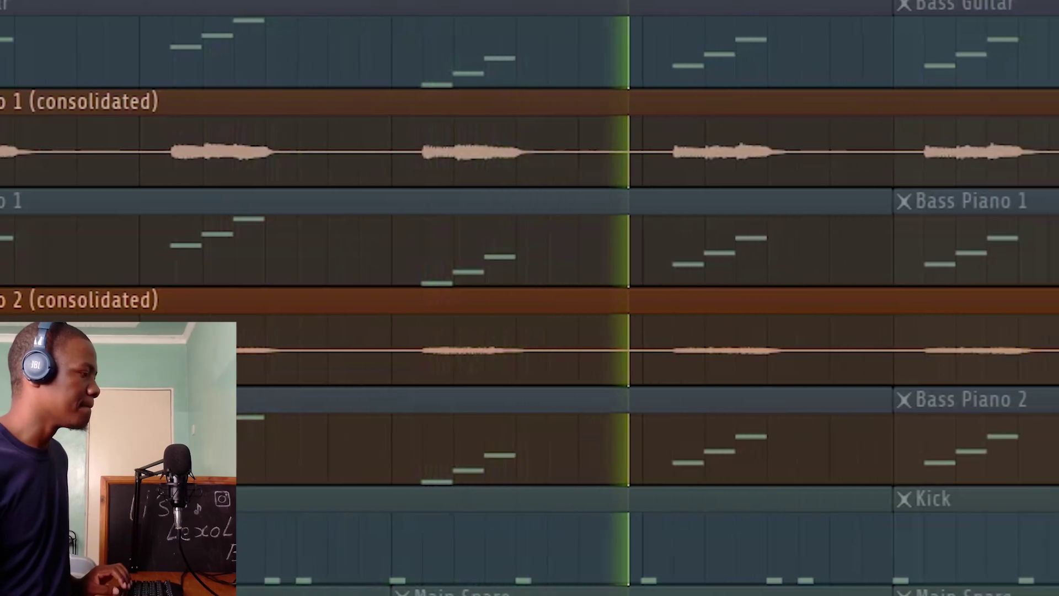
key("space")
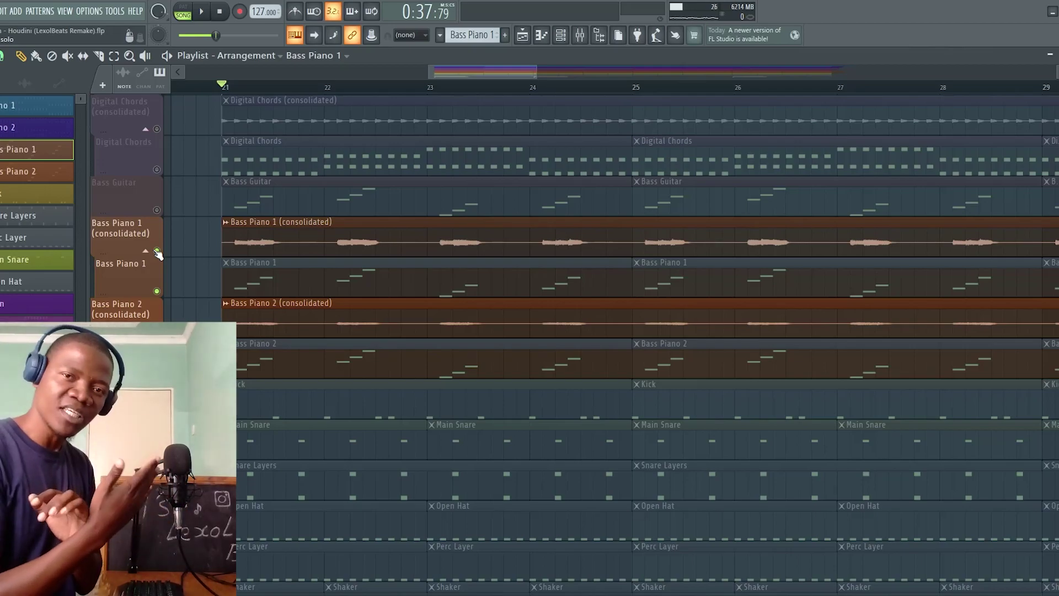
Step: Unmute the Bass Guitar track and listen to the melodic and bass layers in the playlist
left_click(157, 210)
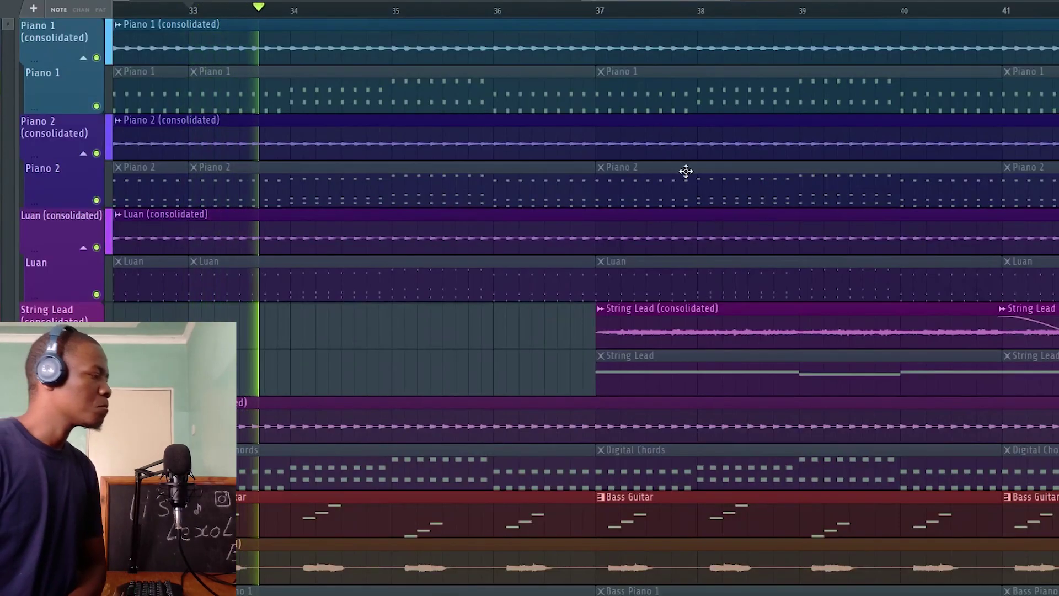
scroll(686, 171, "down", 2)
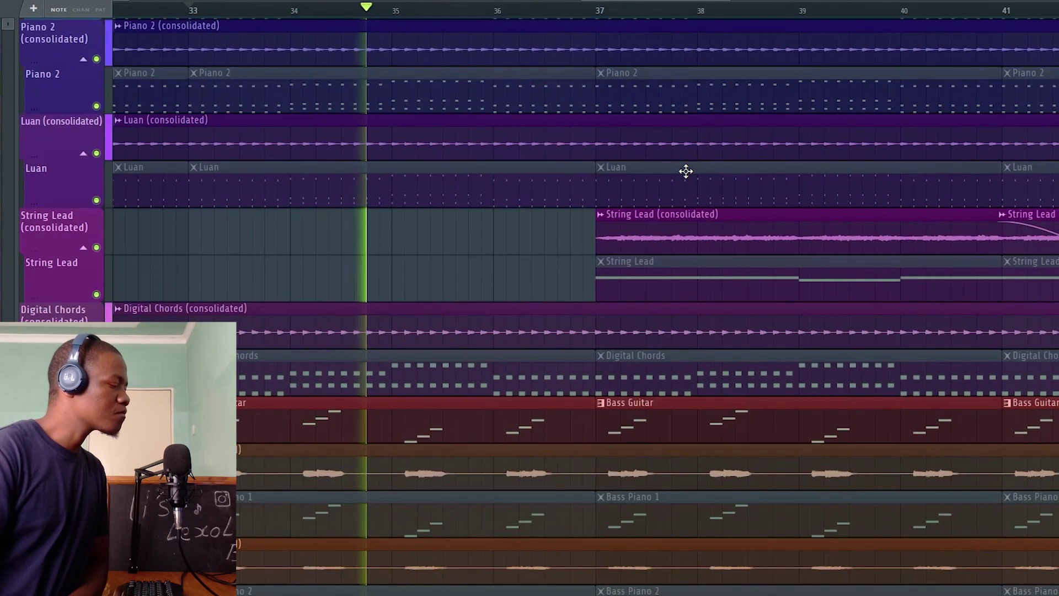
Step: Play the combined melodic and bass layers through the String Lead section that starts at bar 37
scroll(686, 171, "down", 1)
scroll(685, 171, "down", 2)
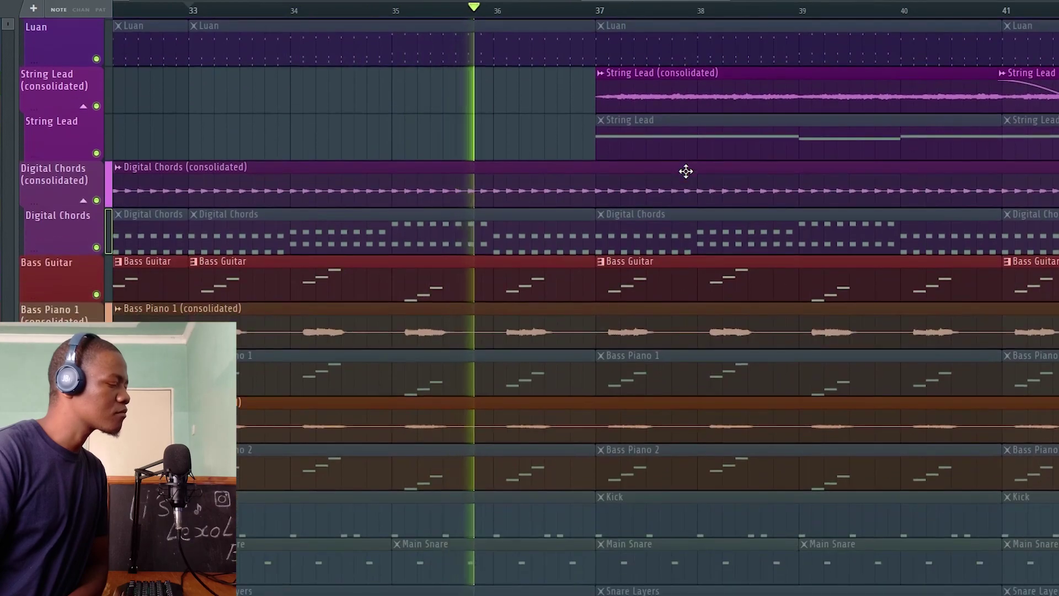
left_click_drag(618, 1, 673, 2)
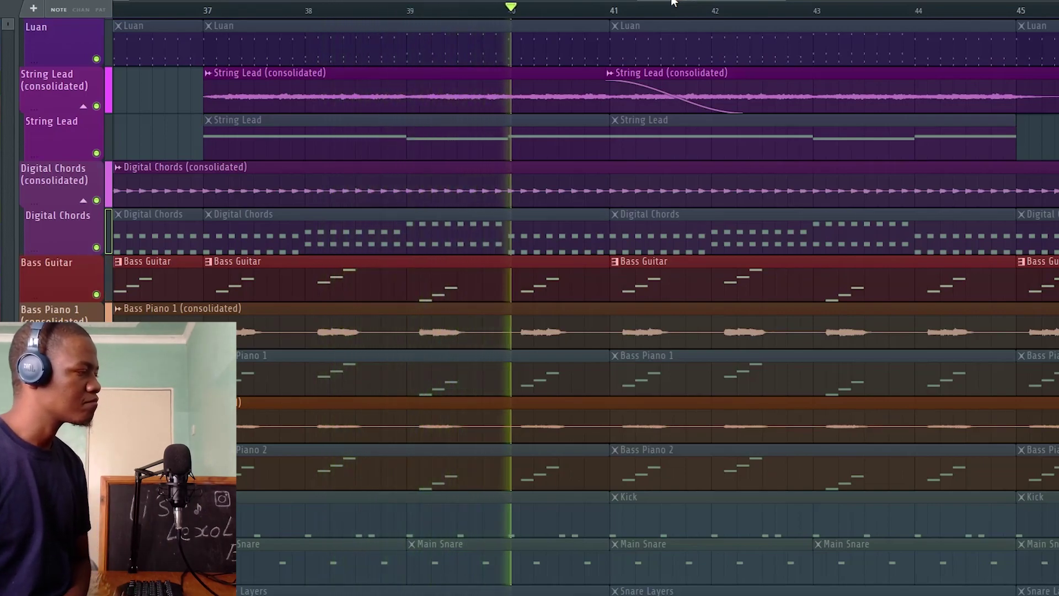
scroll(713, 176, "up", 4)
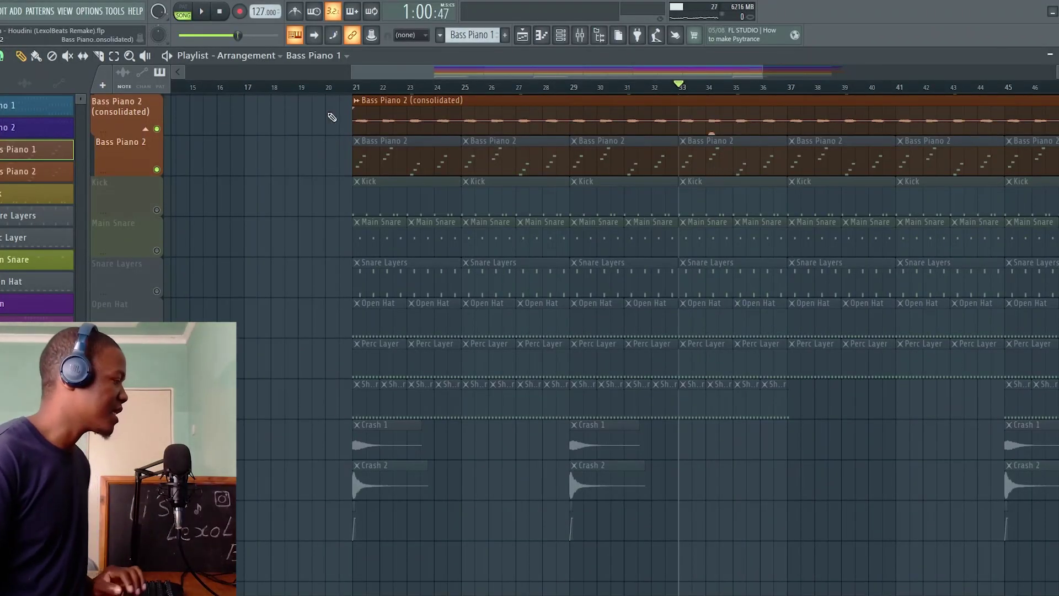
Step: Solo the Kick track, unmute the Main Snare track and play the two together from bar 21
left_click(159, 208)
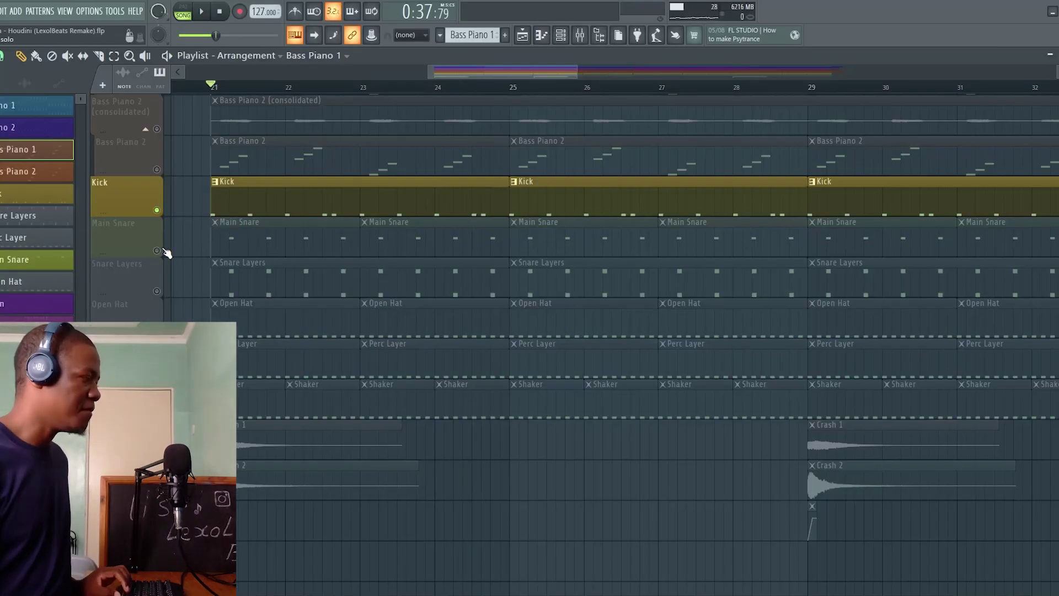
left_click(160, 250)
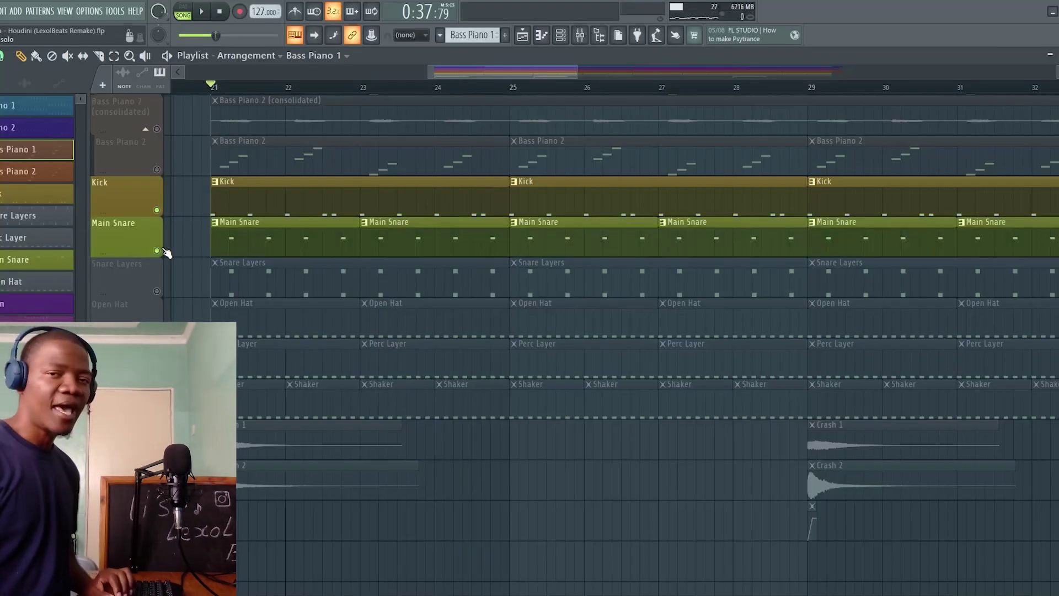
key("space")
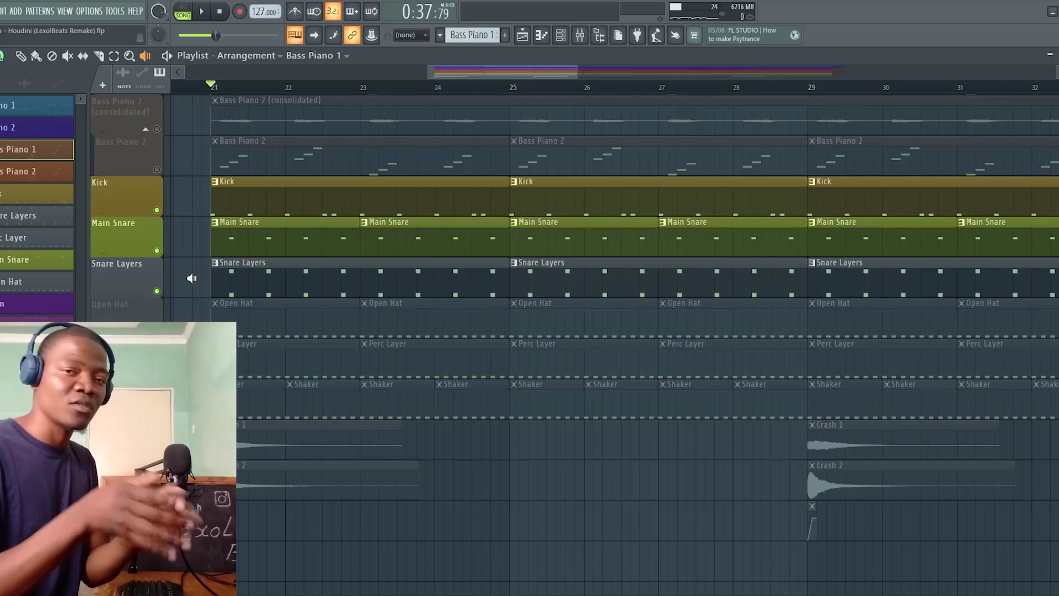
Step: Open the Snare Layers pattern in the piano roll, play its [JAY-Z] Snare (3) notes and return to the playlist
double_click(226, 279)
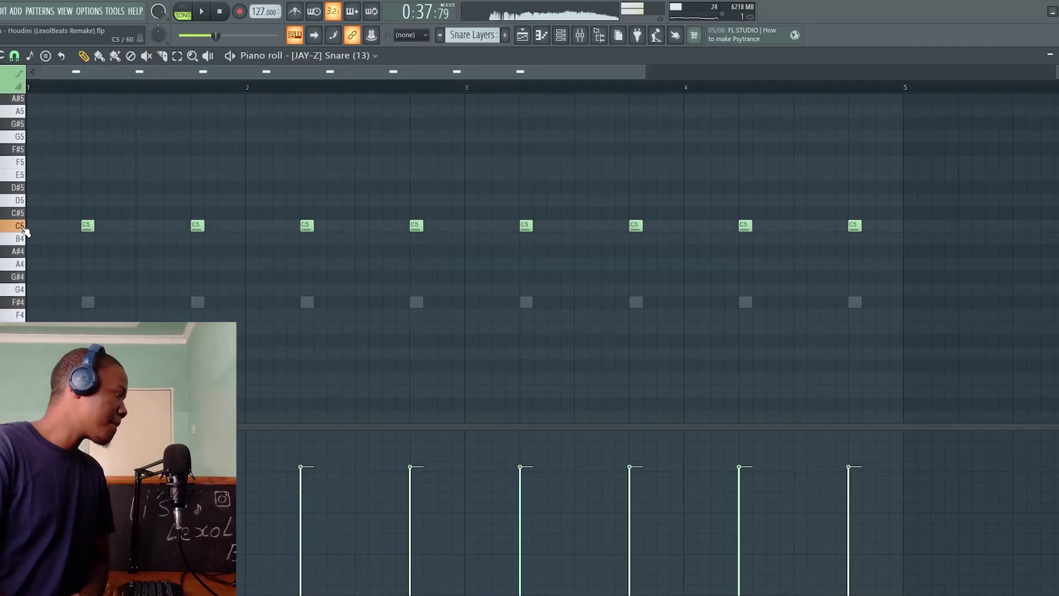
double_click(87, 301)
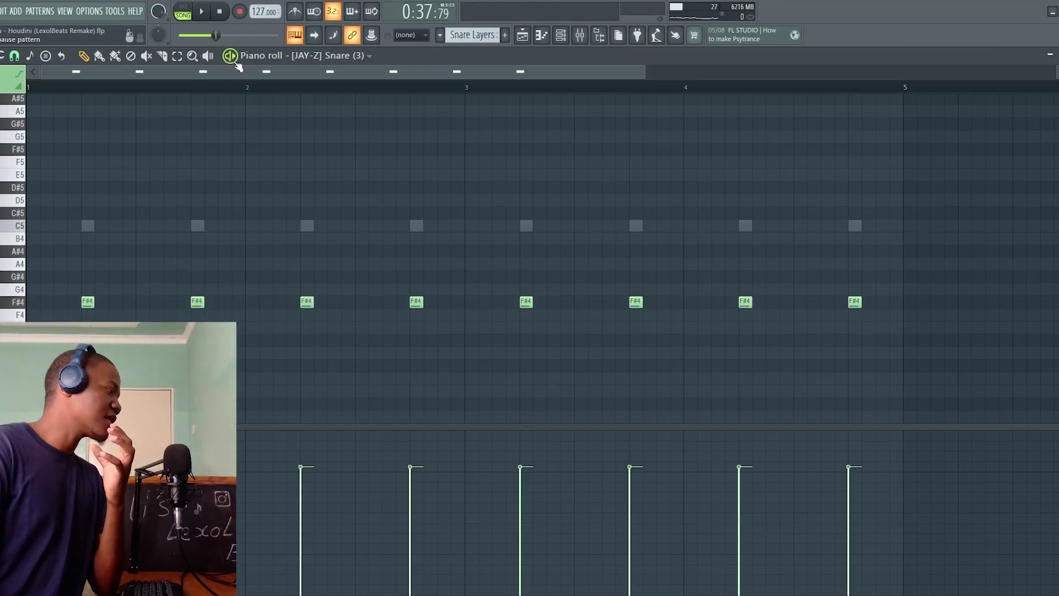
left_click(235, 62)
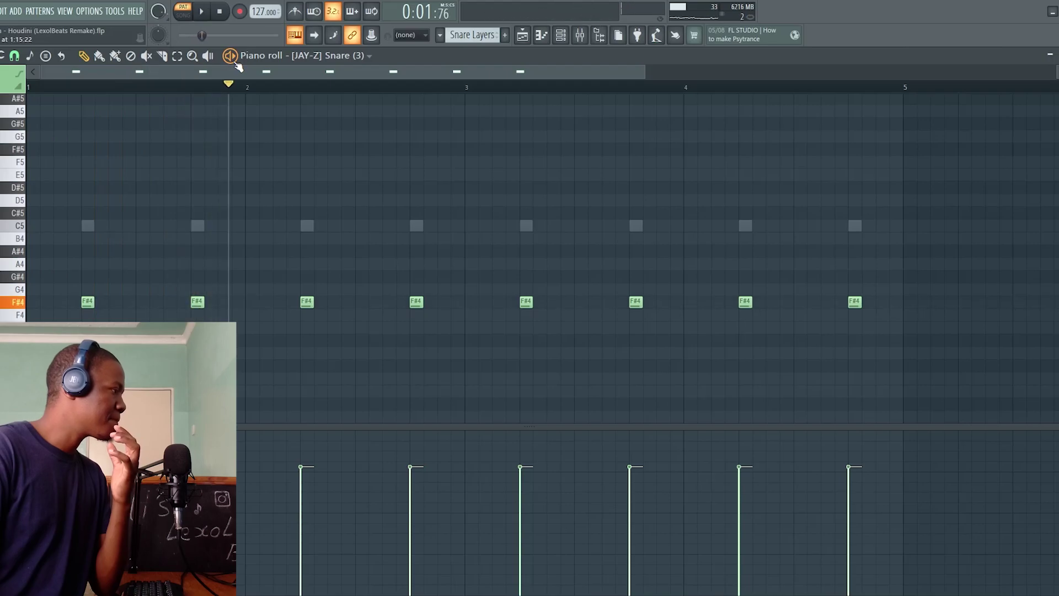
left_click(523, 37)
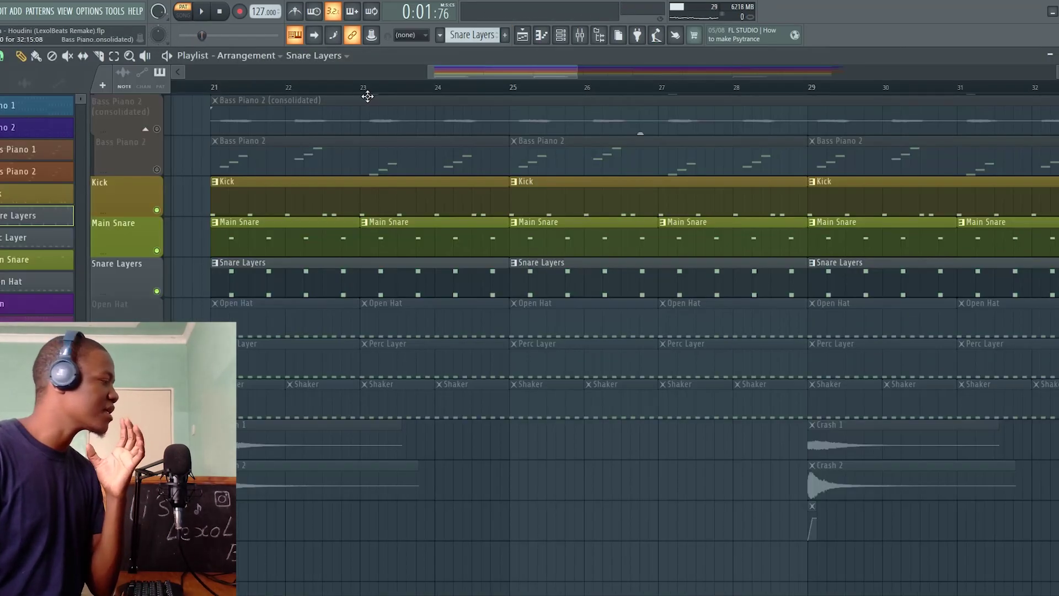
Step: Solo the Main Snare, audition it with the Snare Layers, and unmute the Kick to hear all three together
left_click(157, 250, "ctrl")
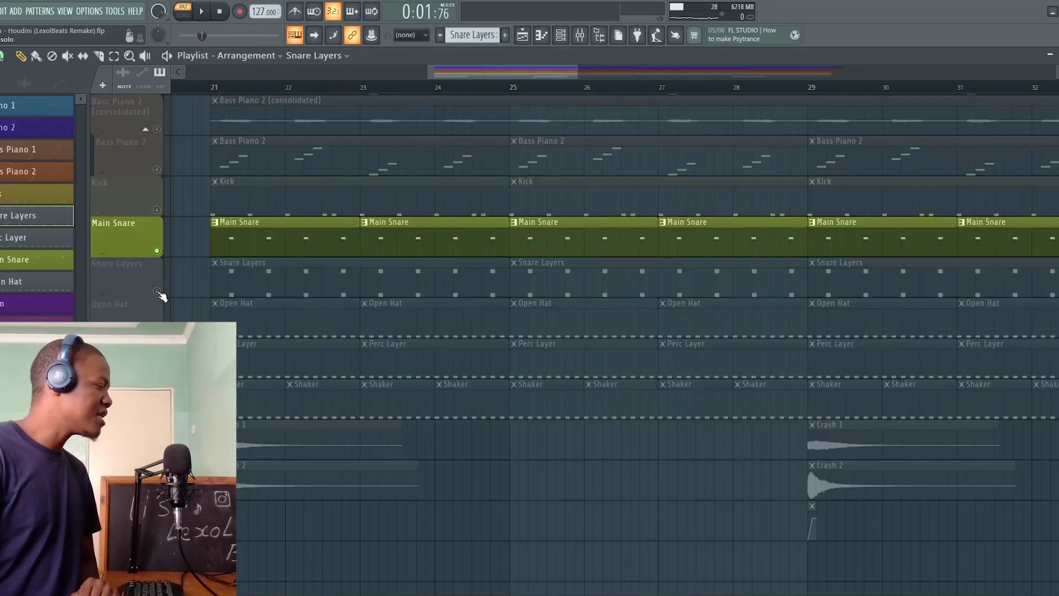
left_click(157, 290)
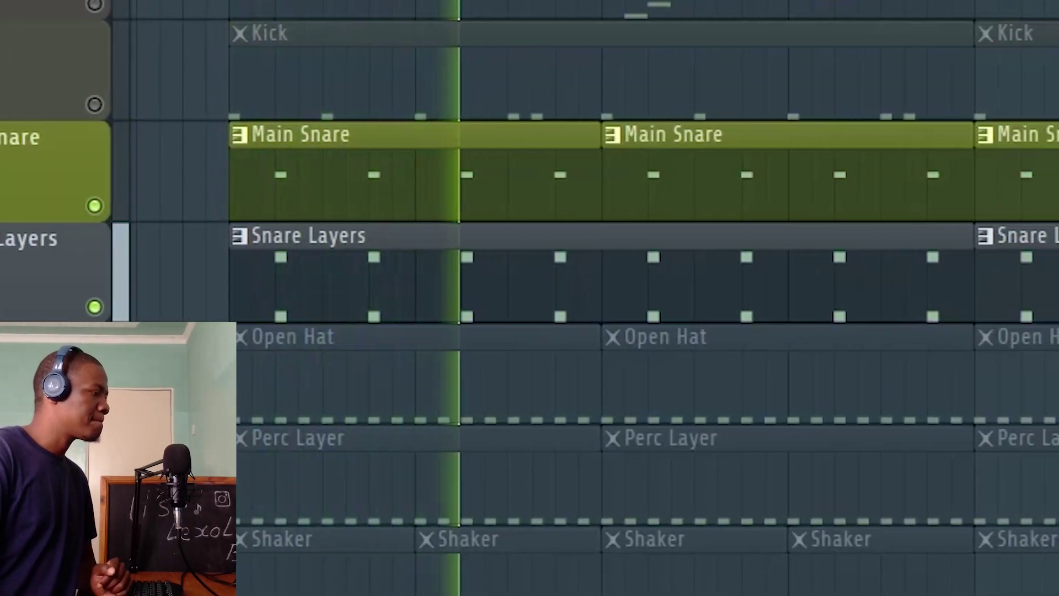
key("space")
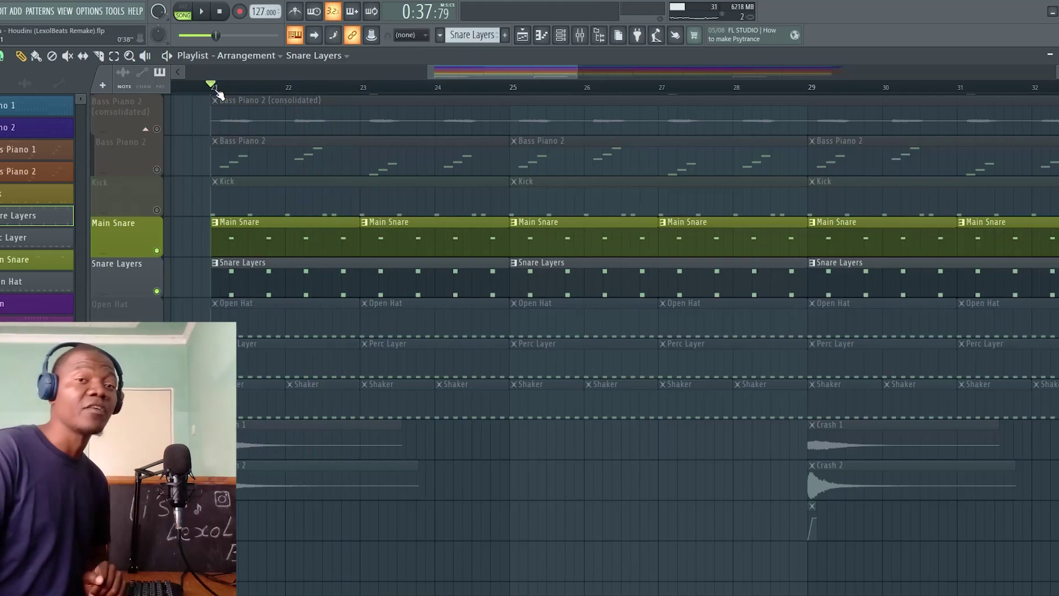
left_click(158, 210)
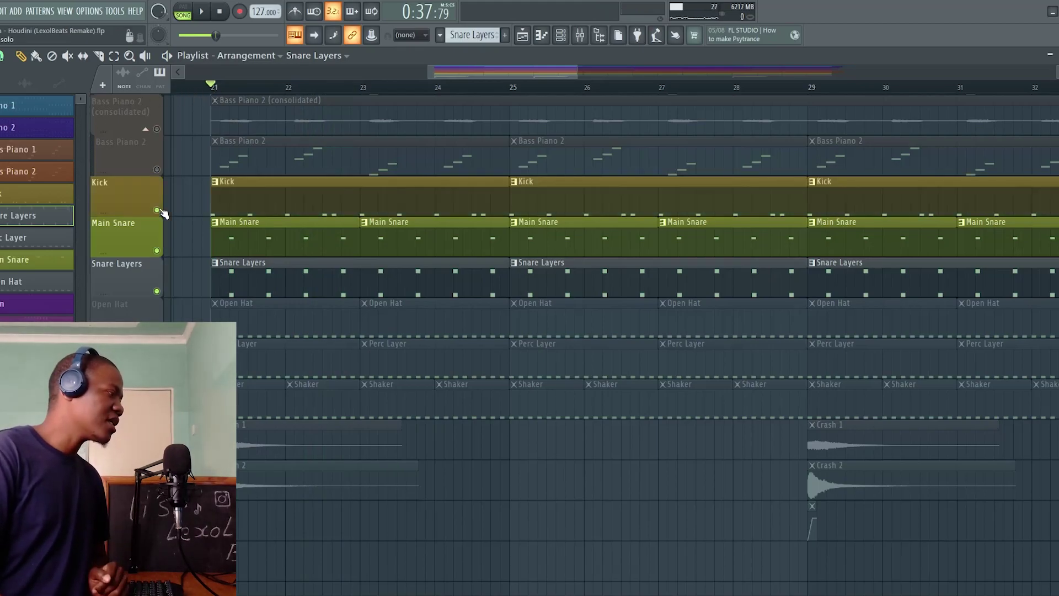
key("space")
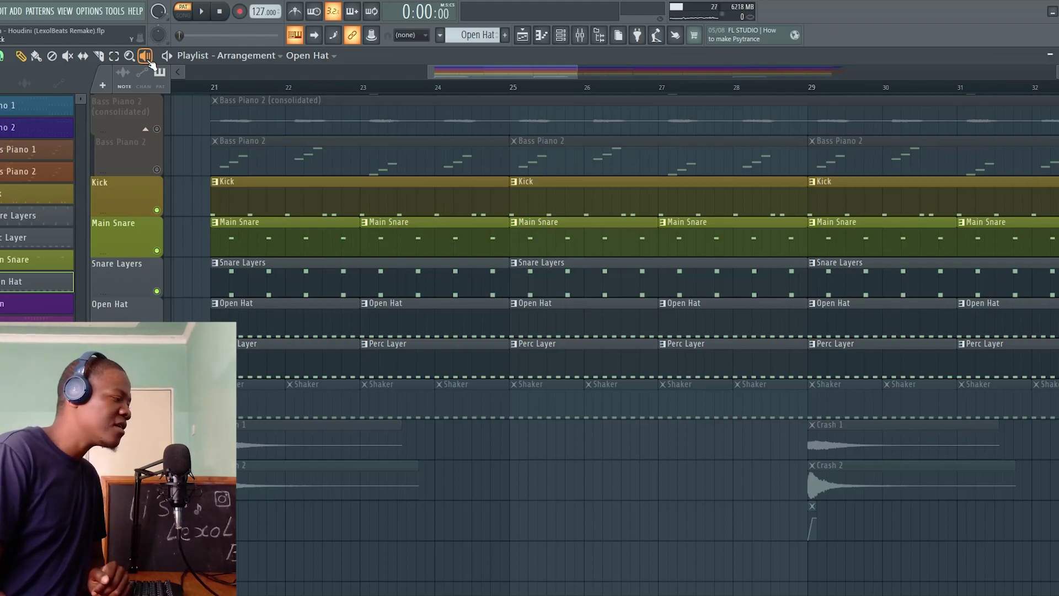
Step: Audition the Shaker pattern in the piano roll and unmute the Perc Layer and Open Hat tracks in the playlist
key("space")
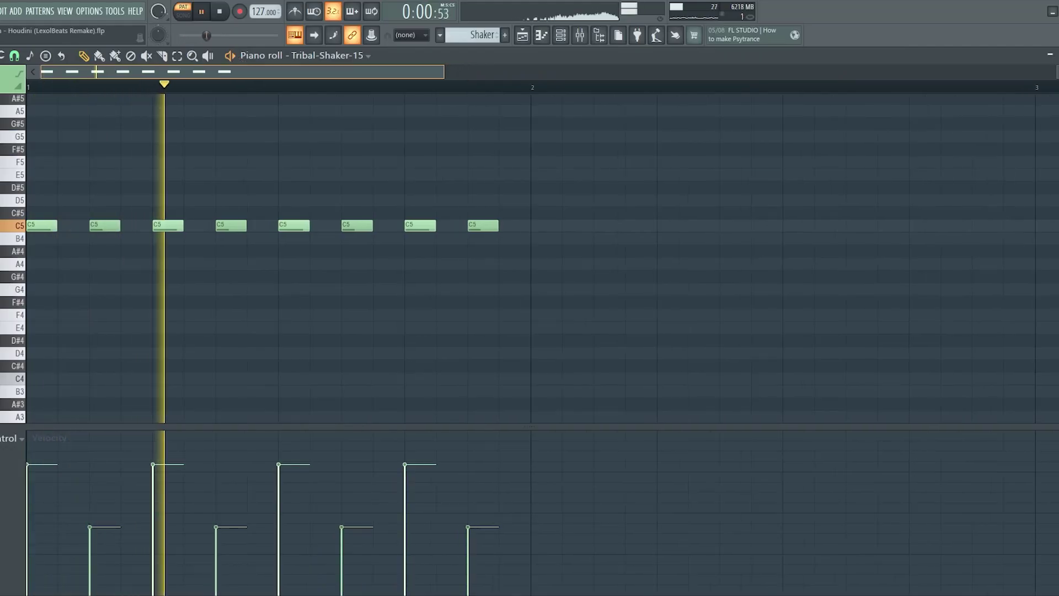
left_click_drag(252, 72, 252, 75)
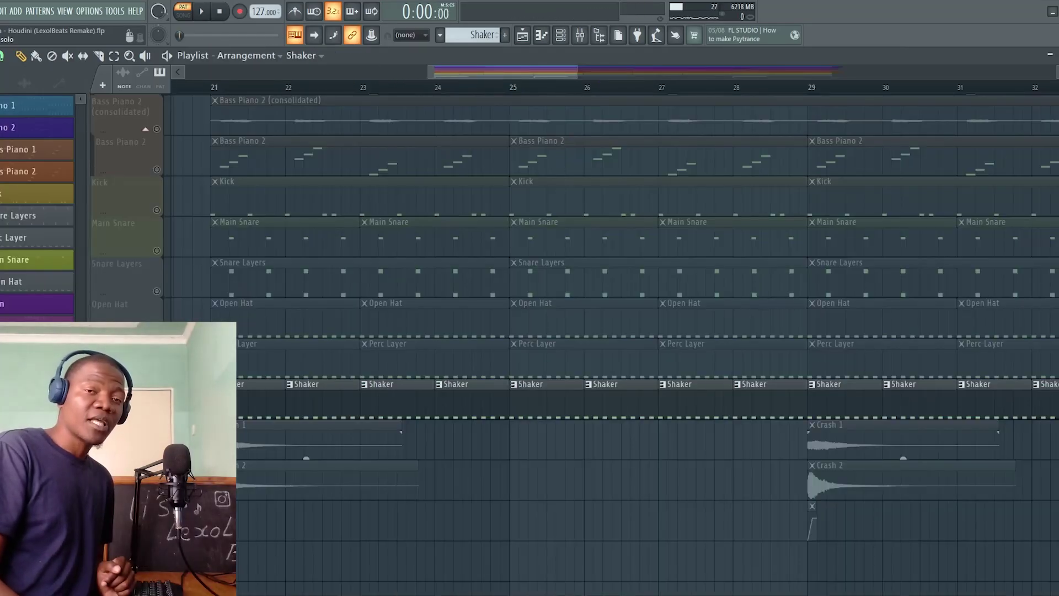
left_click(157, 372)
left_click(157, 331)
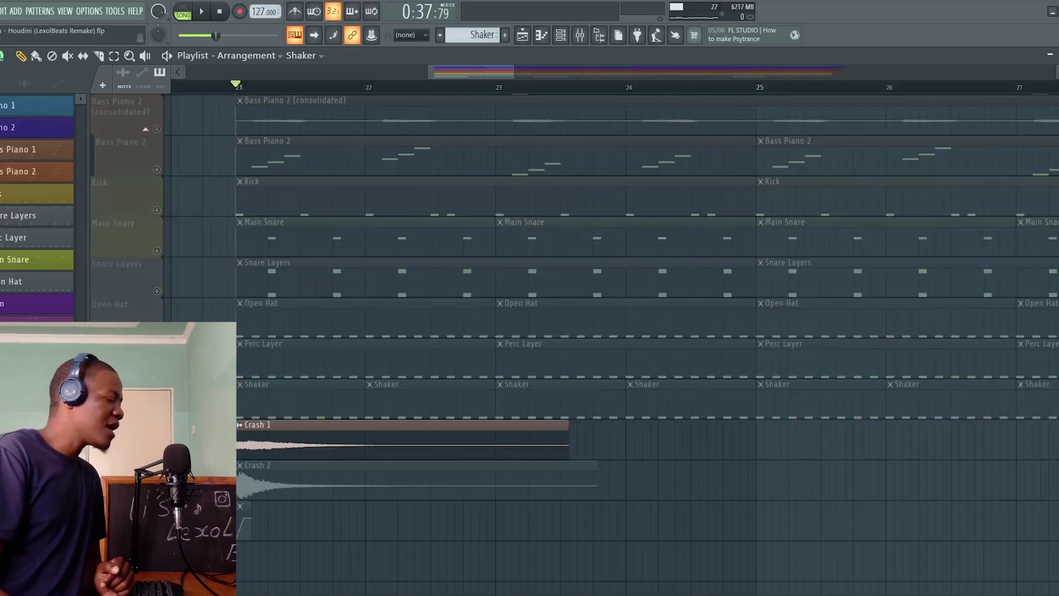
Step: Unmute the Crash 2 and Kick tracks and play them with Crash 1 from bar 21
left_click(157, 494)
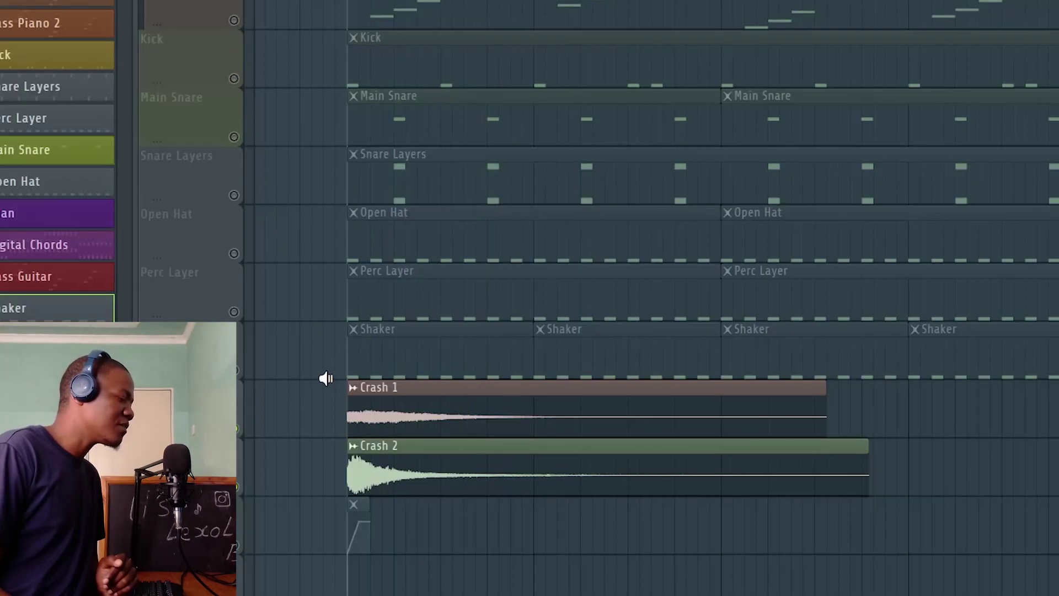
left_click_drag(328, 397, 516, 396)
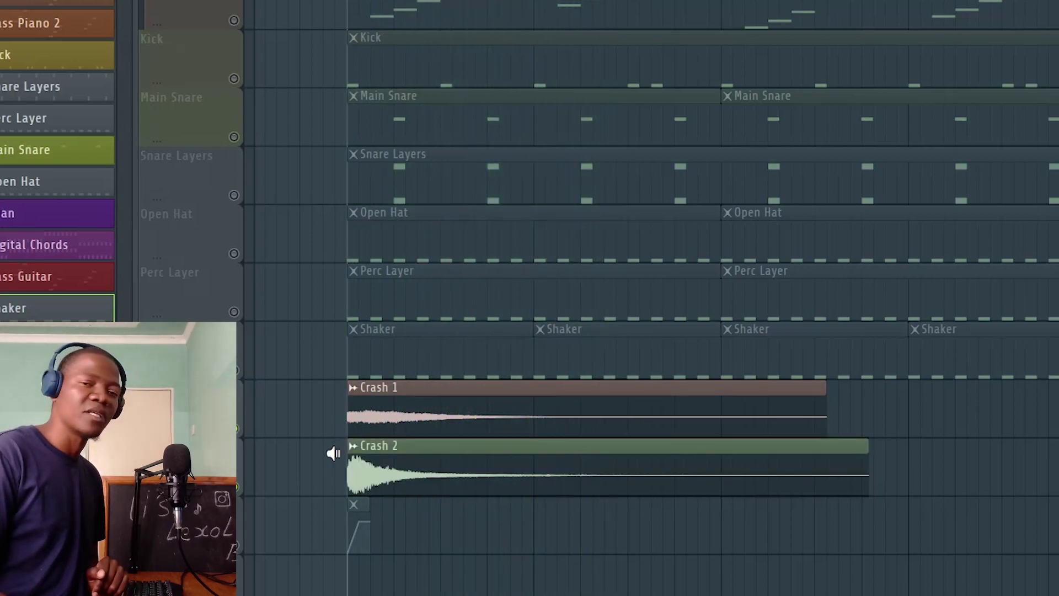
left_click_drag(334, 453, 624, 453)
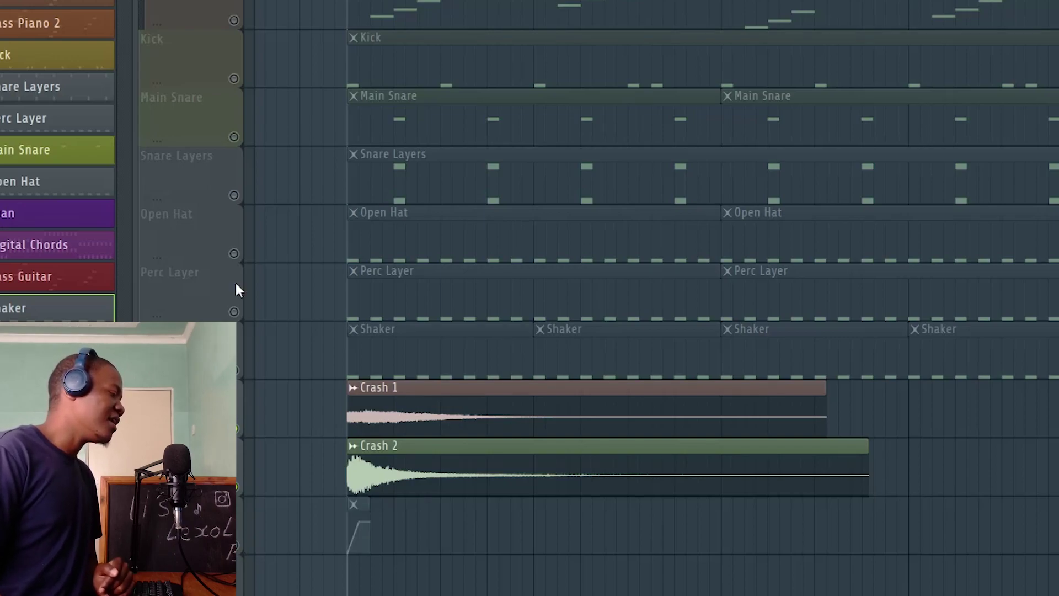
left_click(234, 83)
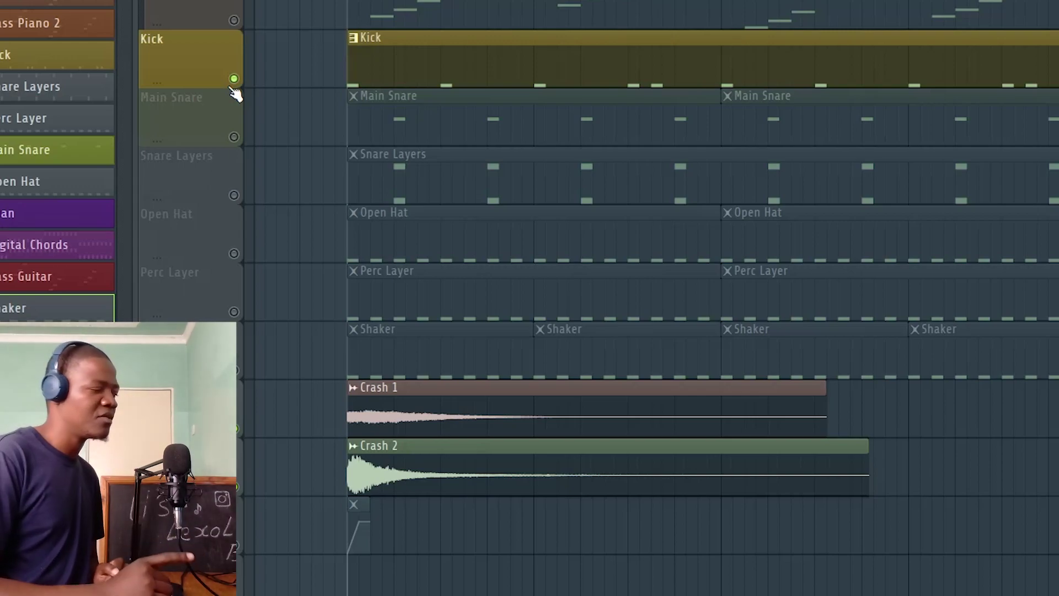
key("space")
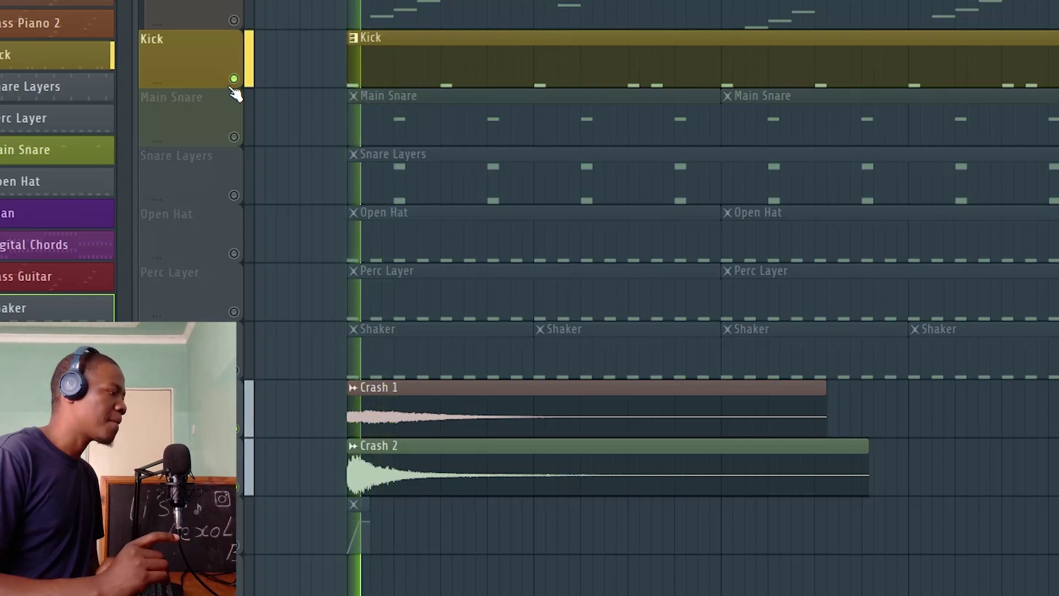
key("space")
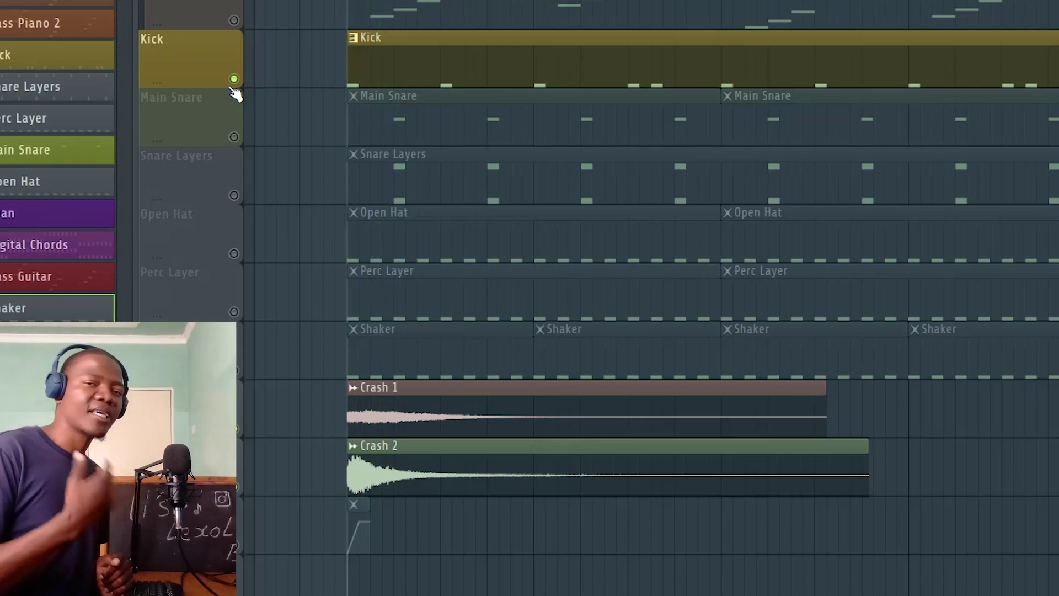
Step: Enable the automation clip track below Crash 2 and repeatedly play bar 21 to compare the kick and crashes with and without it
left_click(236, 550)
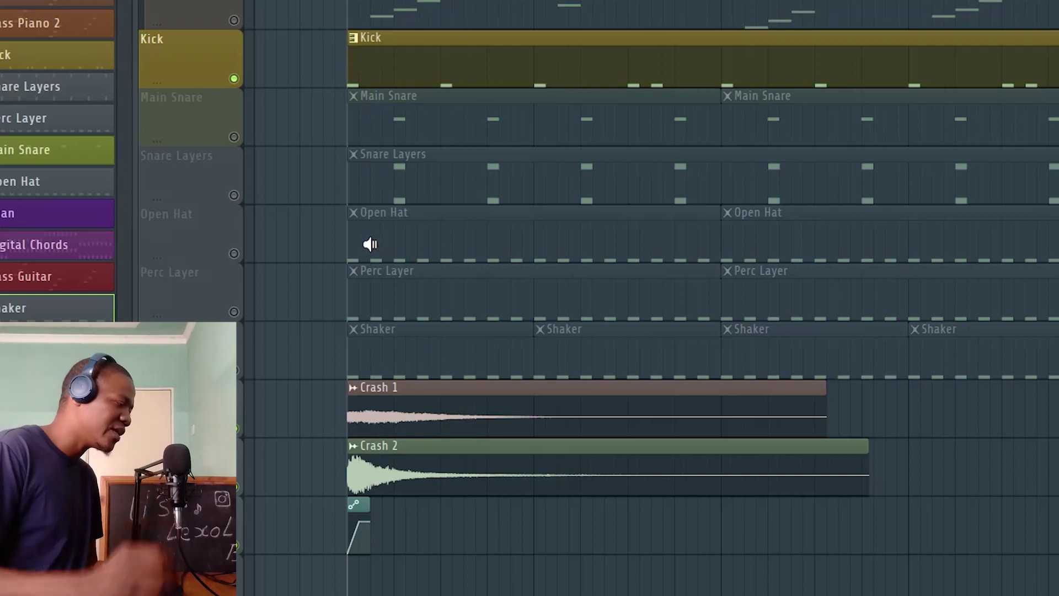
key("space")
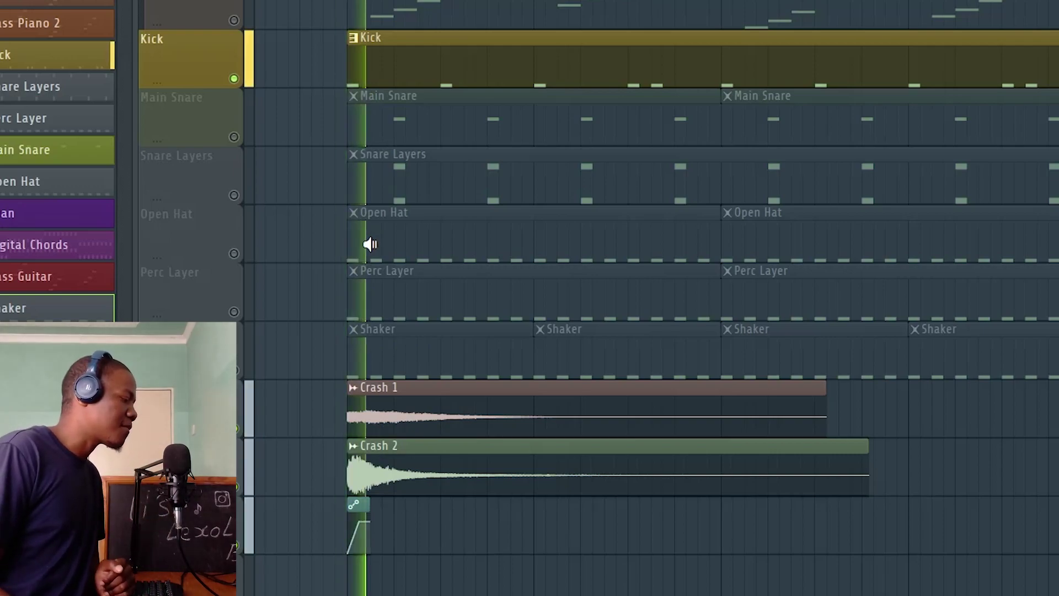
key("space")
key("space")
key("space")
key("space")
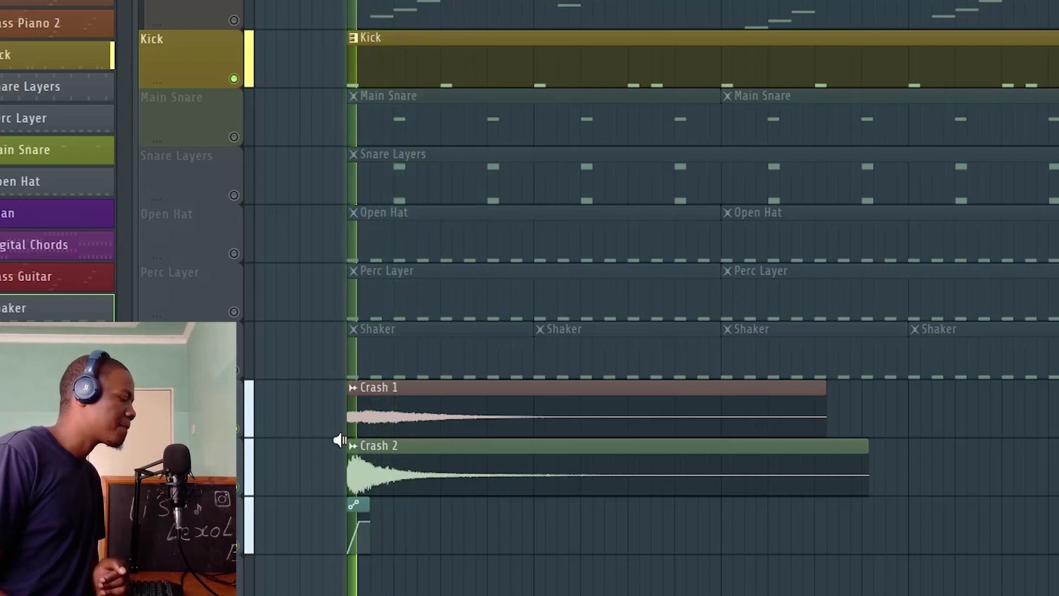
key("space")
key("space")
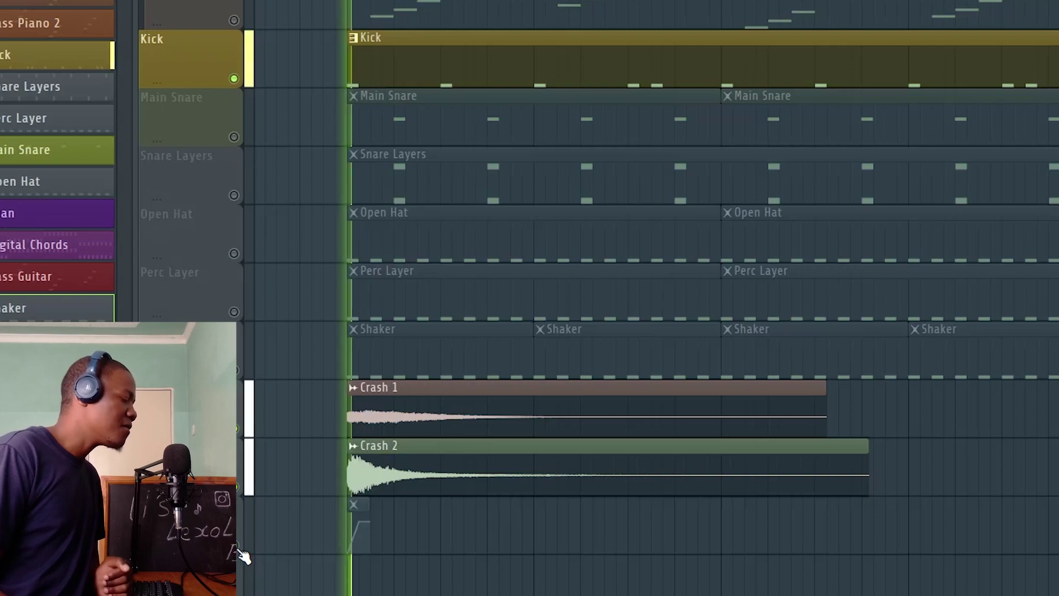
key("space")
key("space")
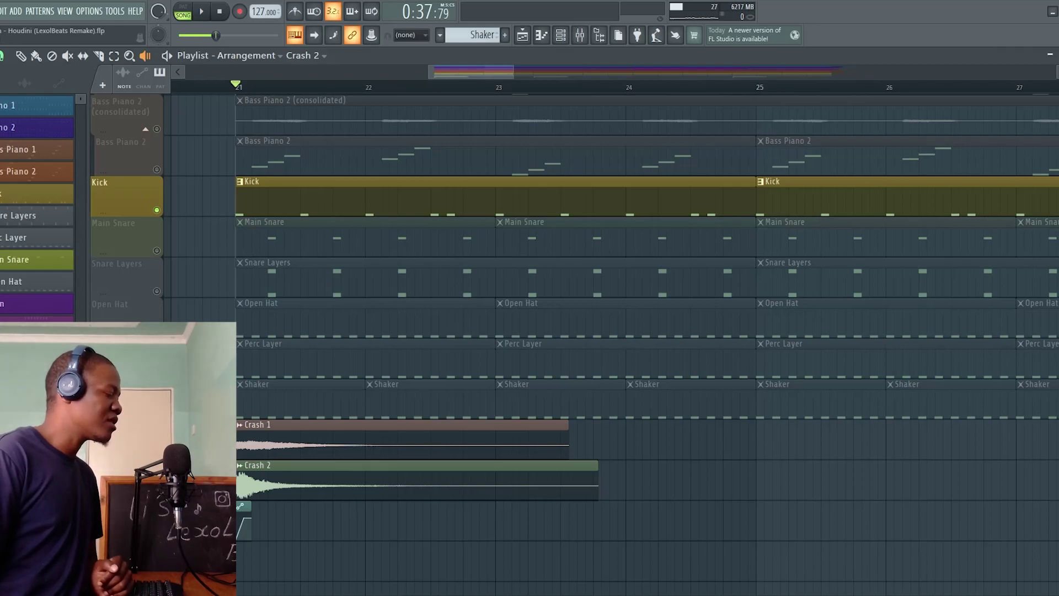
Step: Unmute the Shaker, Perc Layer and remaining tracks and play the full arrangement of melodies, basses and drums
left_click(157, 413)
left_click(157, 373)
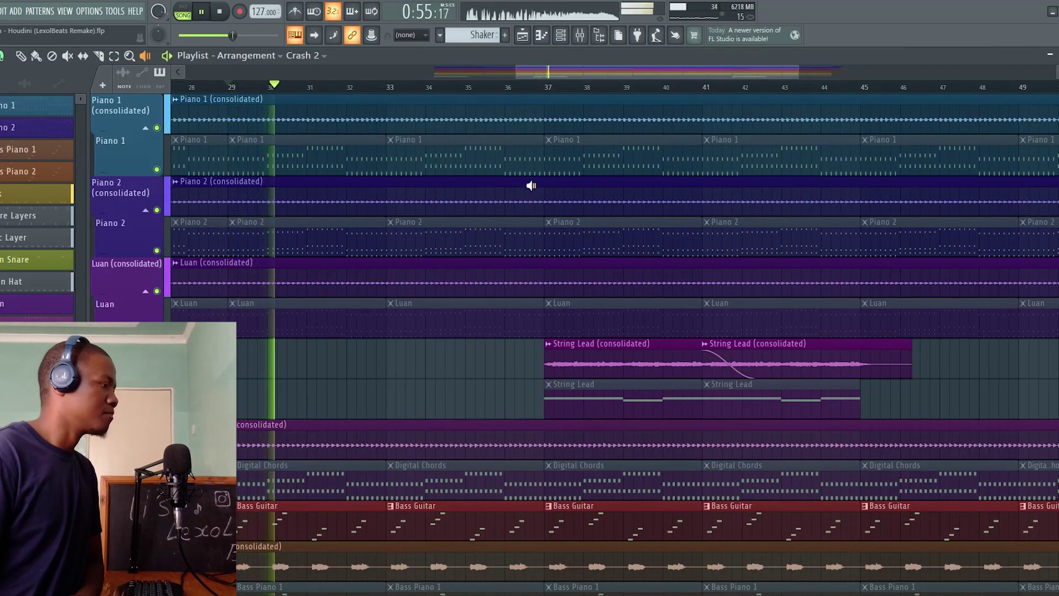
scroll(594, 221, "down", 5)
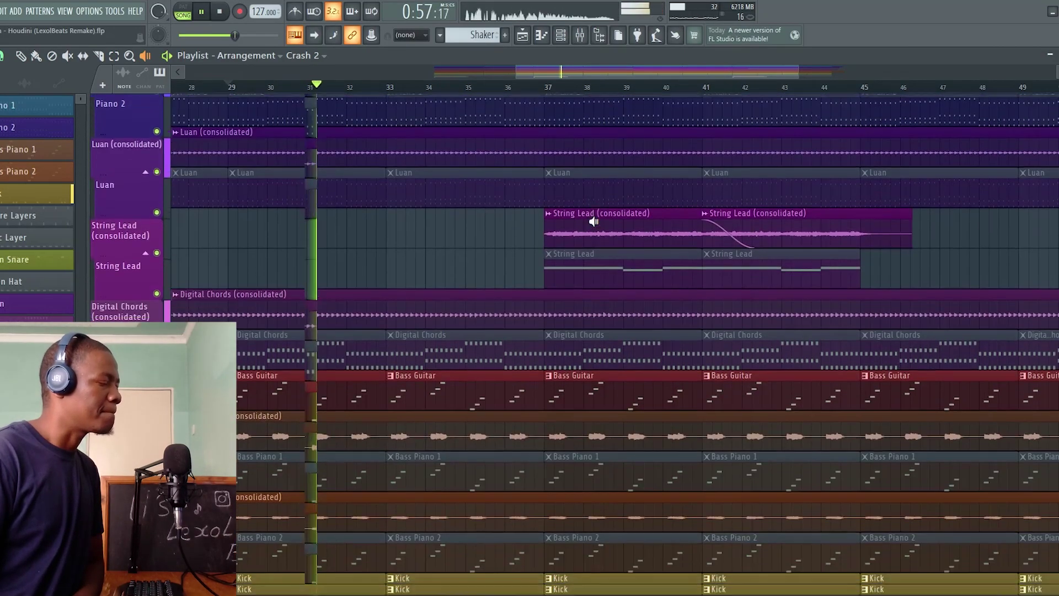
scroll(594, 221, "down", 4)
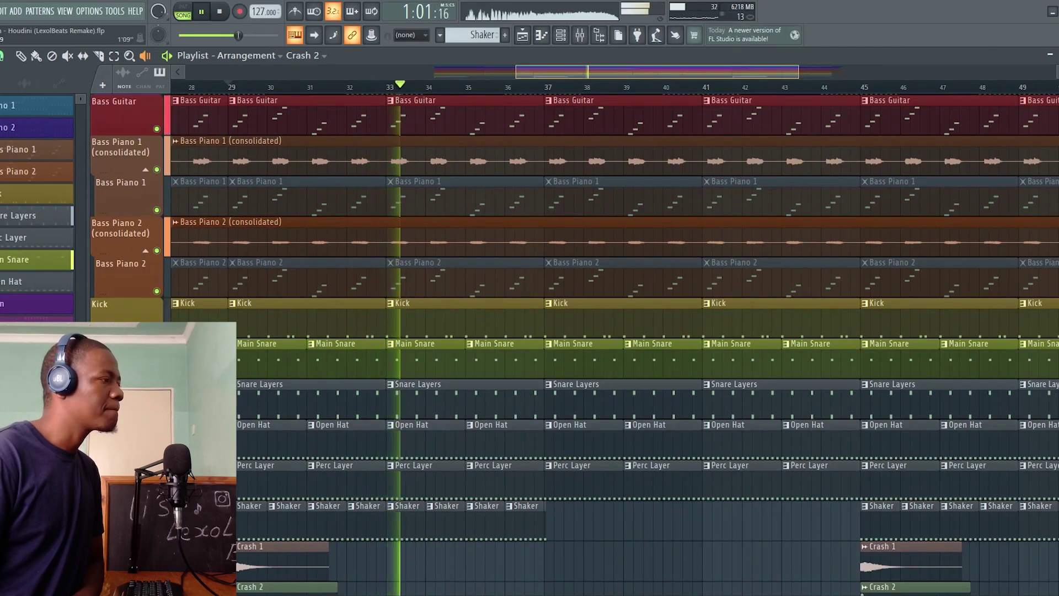
Step: Follow the full arrangement's playback across all tracks through the String Lead section up to bar 45
scroll(550, 73, "up", 3)
left_click_drag(562, 73, 570, 74)
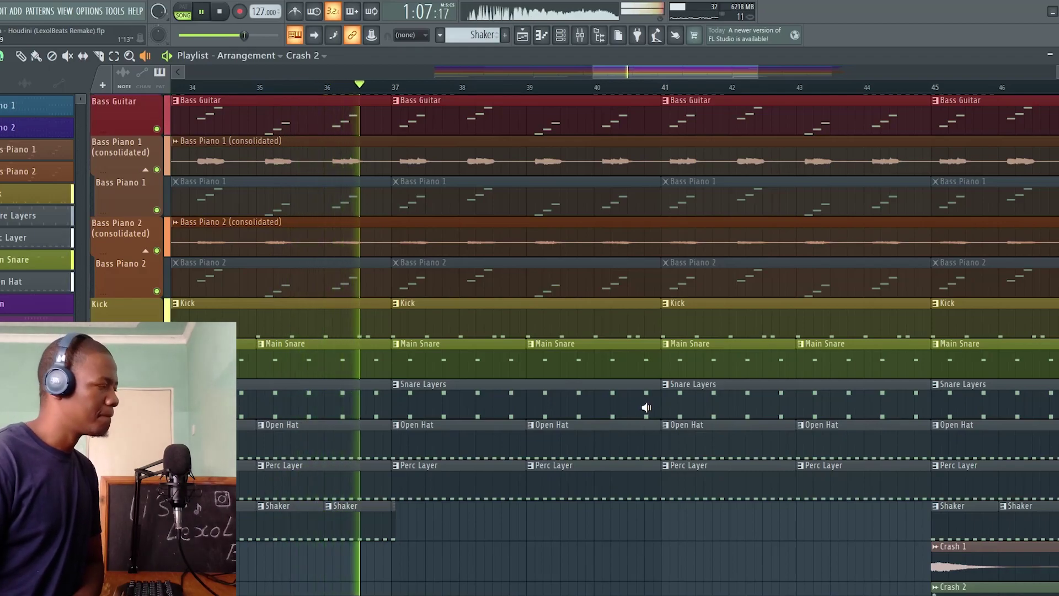
scroll(647, 407, "up", 5)
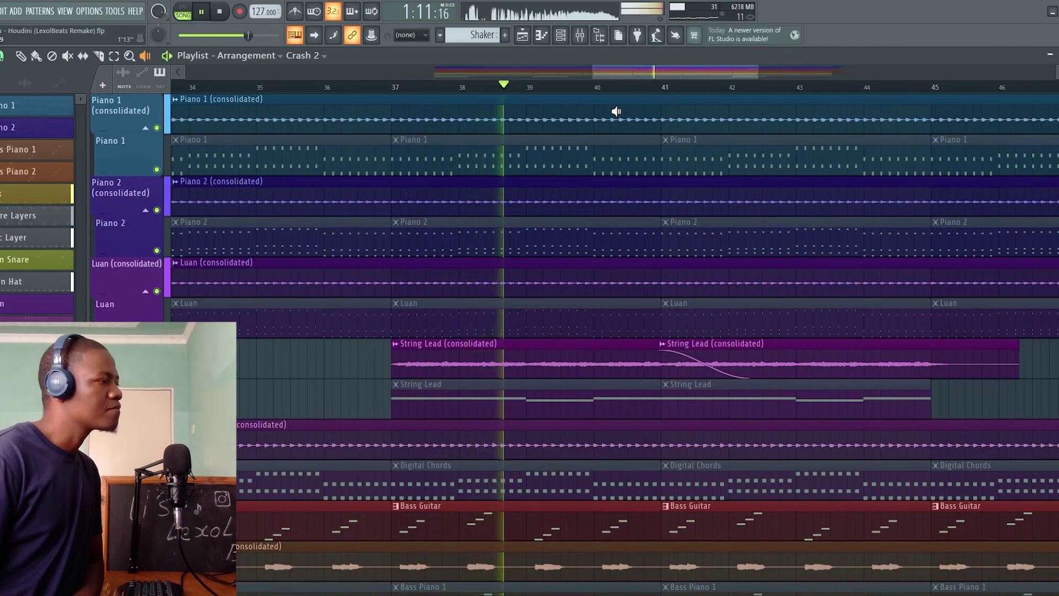
scroll(646, 72, "down", 4)
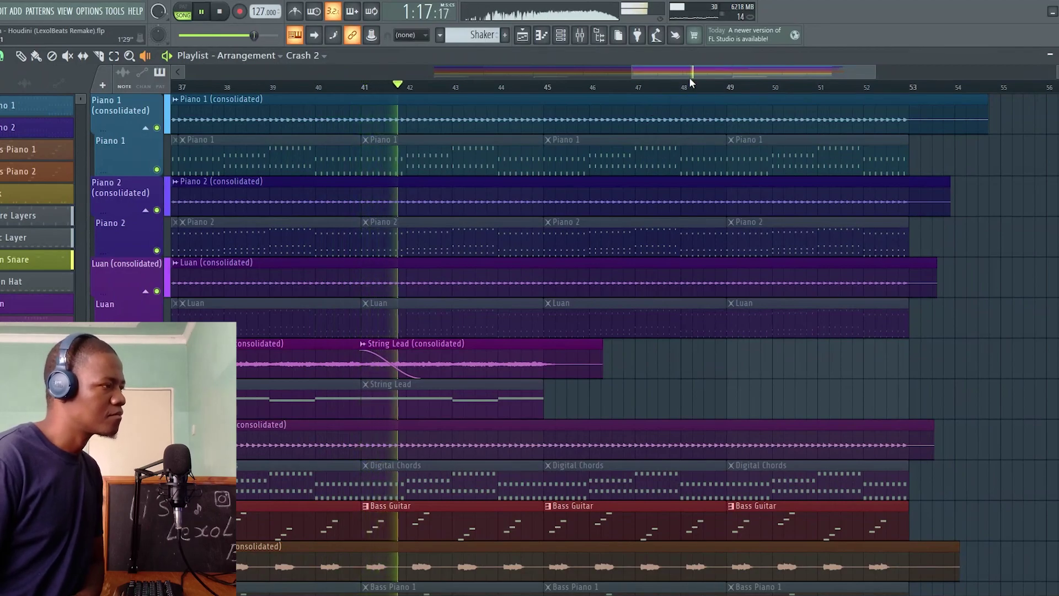
left_click_drag(706, 72, 716, 74)
scroll(745, 217, "down", 3)
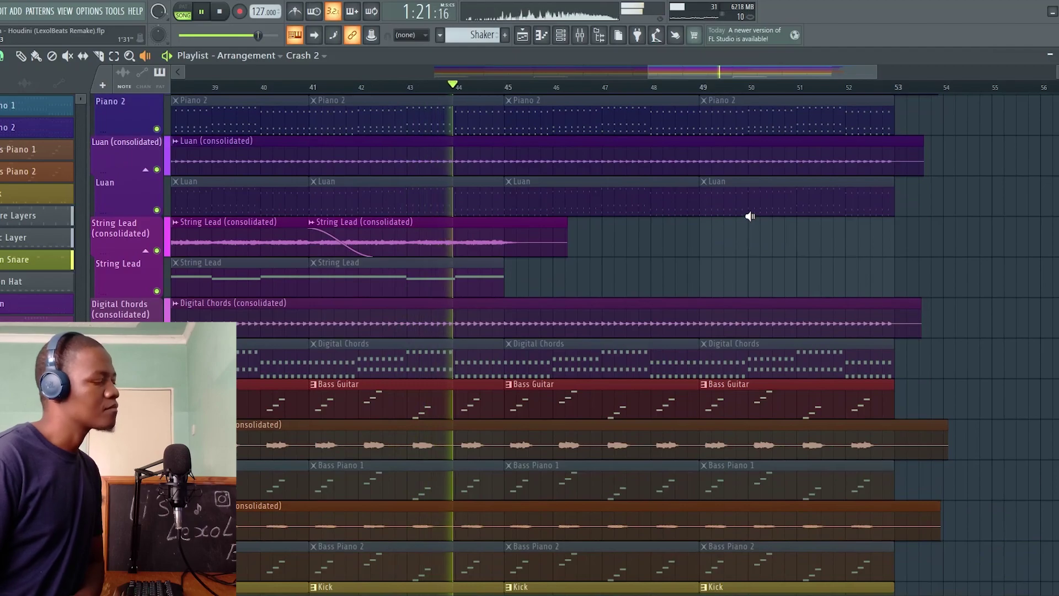
scroll(751, 216, "down", 10)
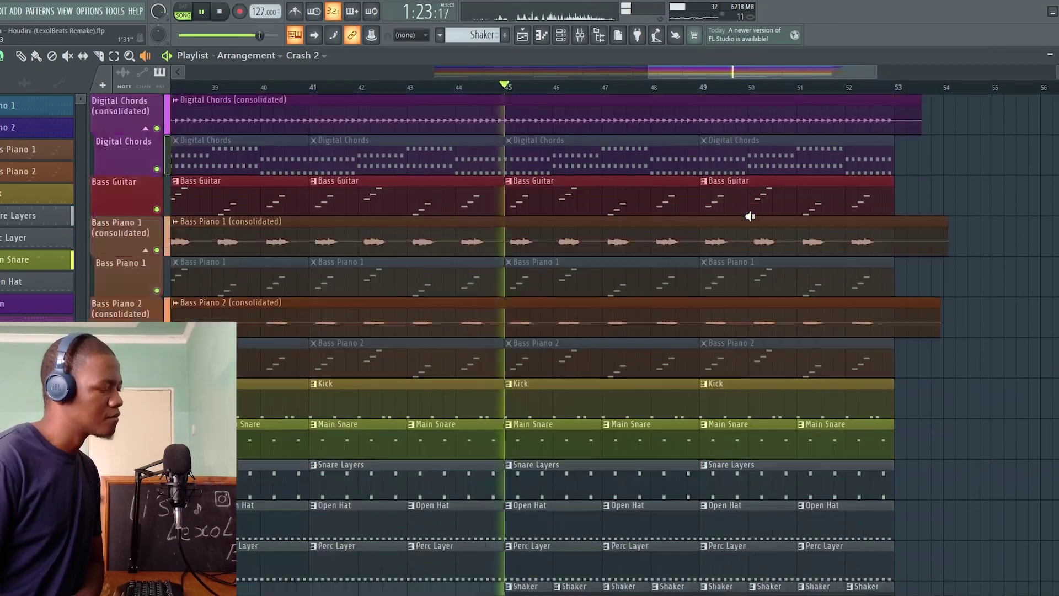